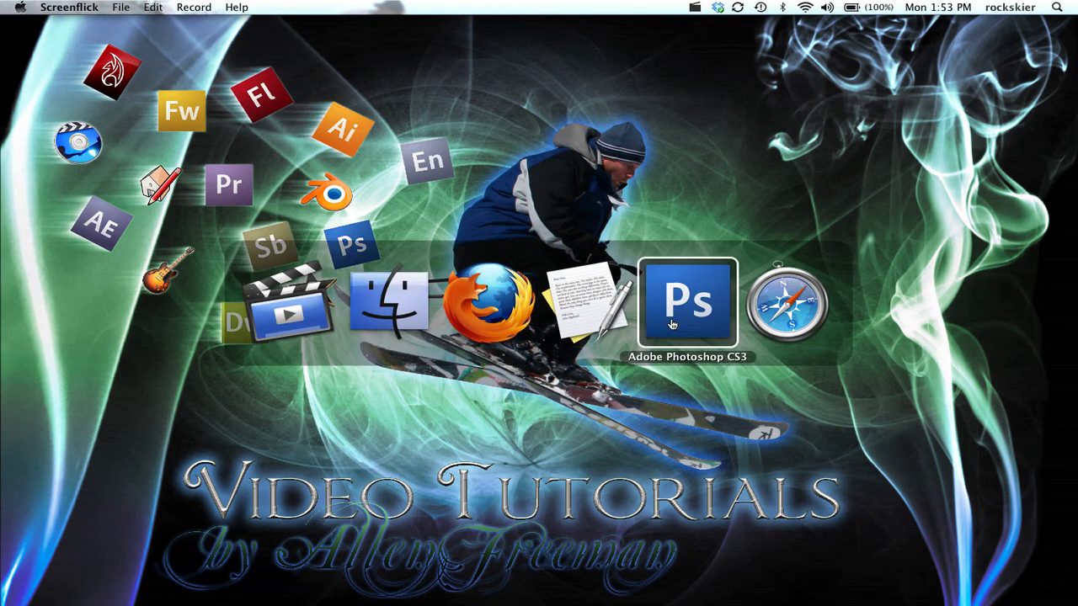
- Show the tutorial's title page in TextEdit, then bring Photoshop's blank document to the front
{"action": "left_click", "coordinate": [578, 300]}
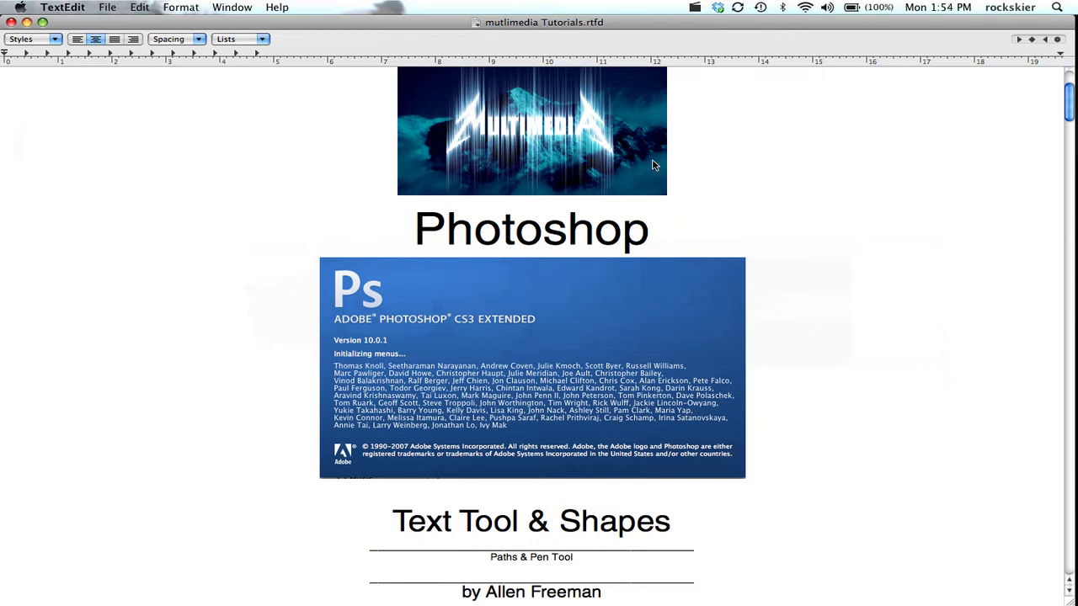
{"action": "key", "text": "super+Tab"}
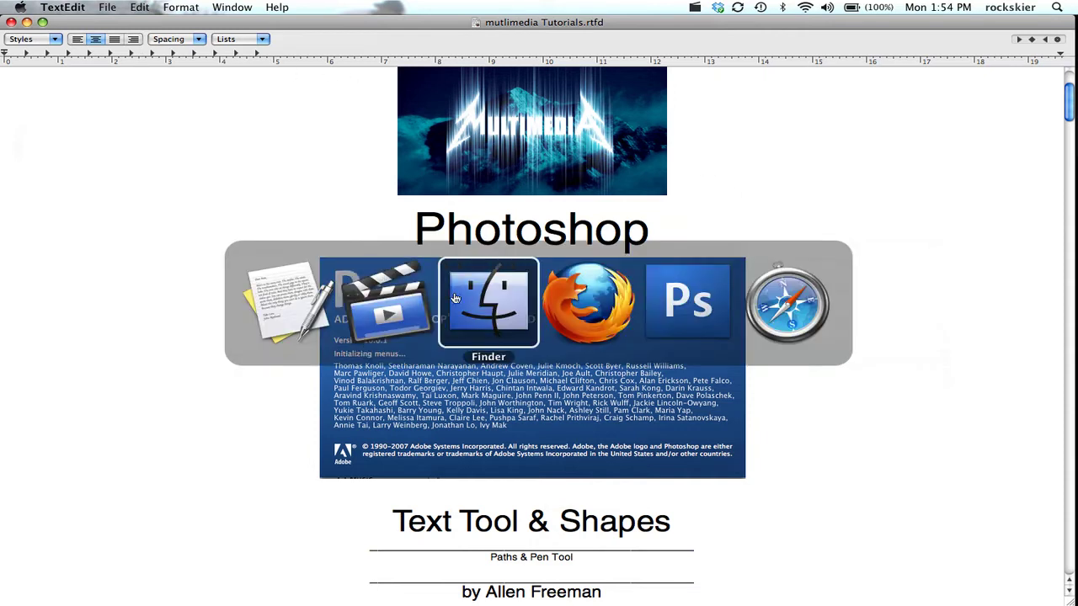
{"action": "left_click", "coordinate": [692, 291]}
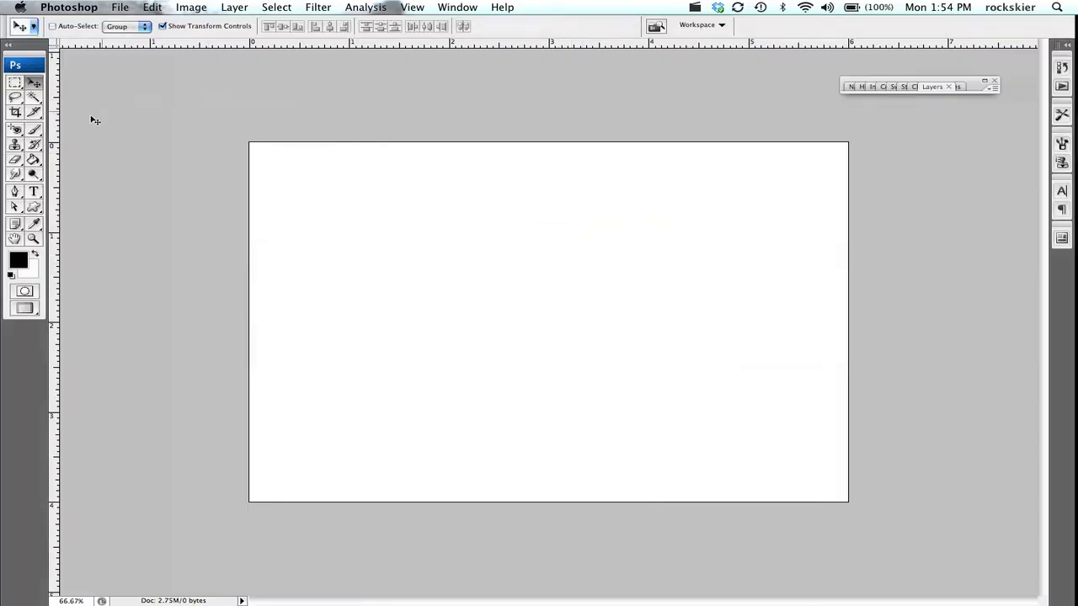
- Draw a circle near the canvas's top-left with the Ellipse Tool
{"action": "left_click", "coordinate": [35, 192]}
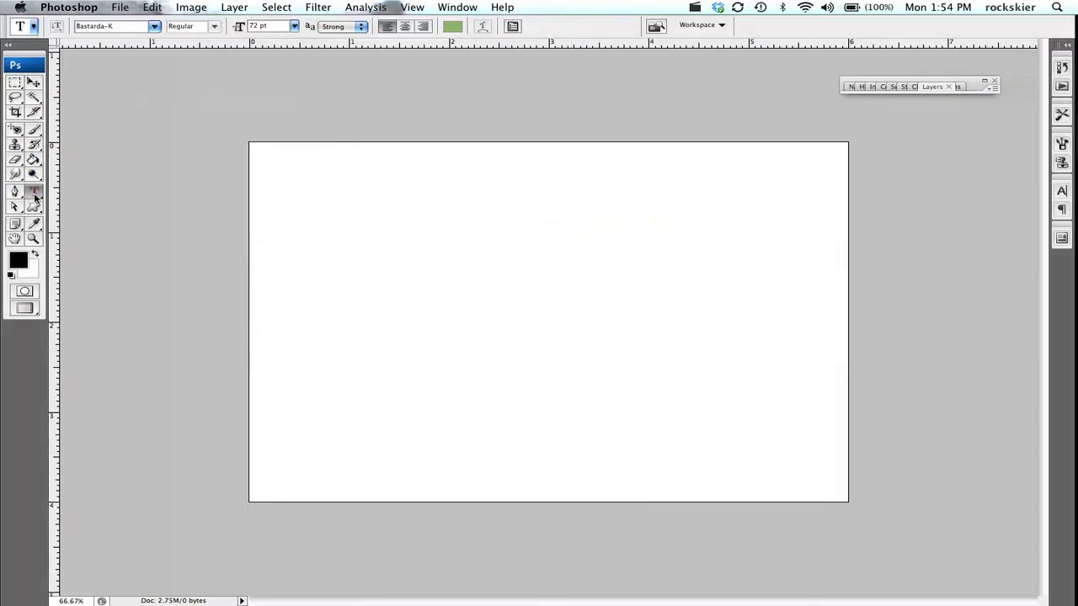
{"action": "left_click", "coordinate": [34, 207]}
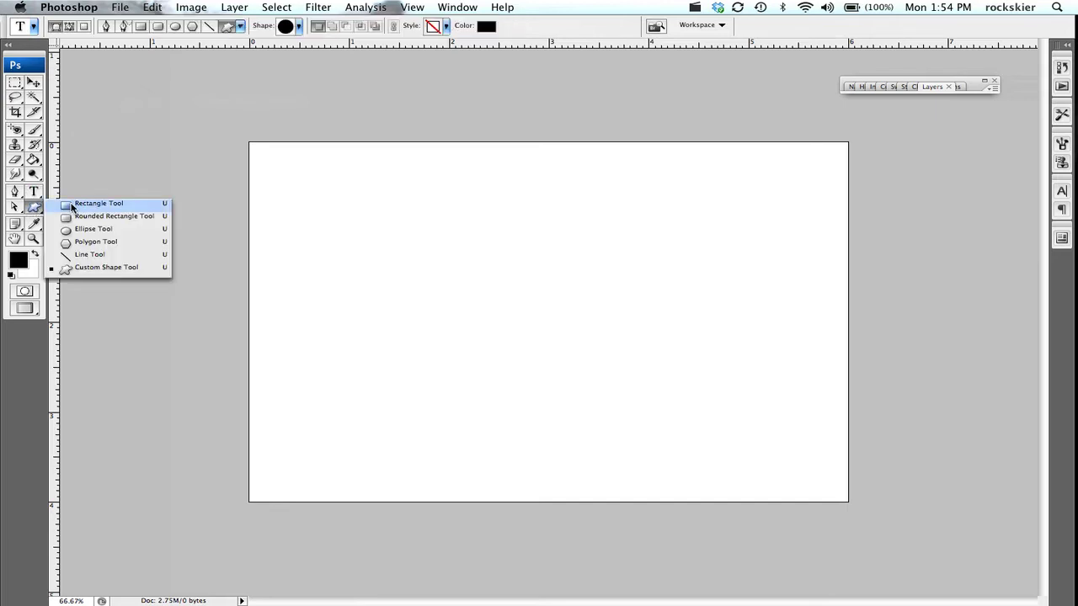
{"action": "left_click", "coordinate": [71, 205]}
{"action": "left_click", "coordinate": [34, 208]}
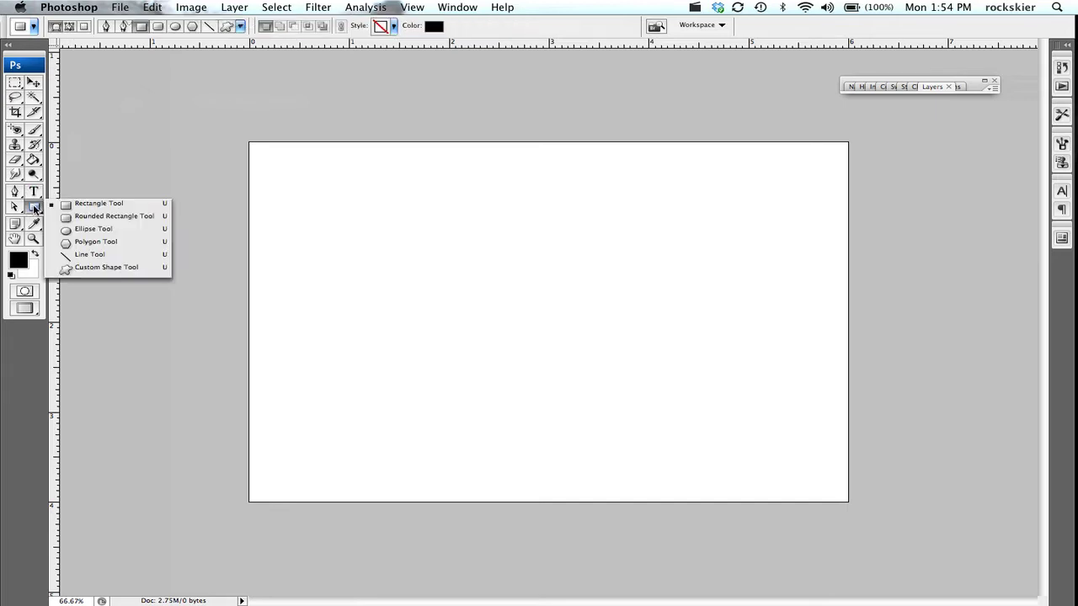
{"action": "left_click", "coordinate": [77, 230]}
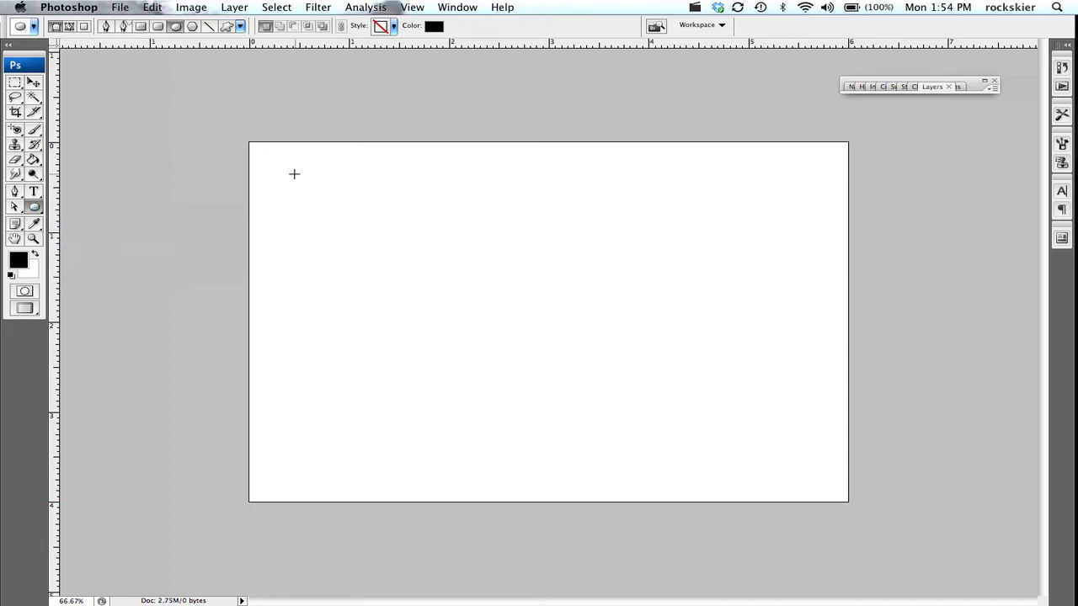
{"action": "left_click_drag", "start_coordinate": [294, 173], "coordinate": [432, 295]}
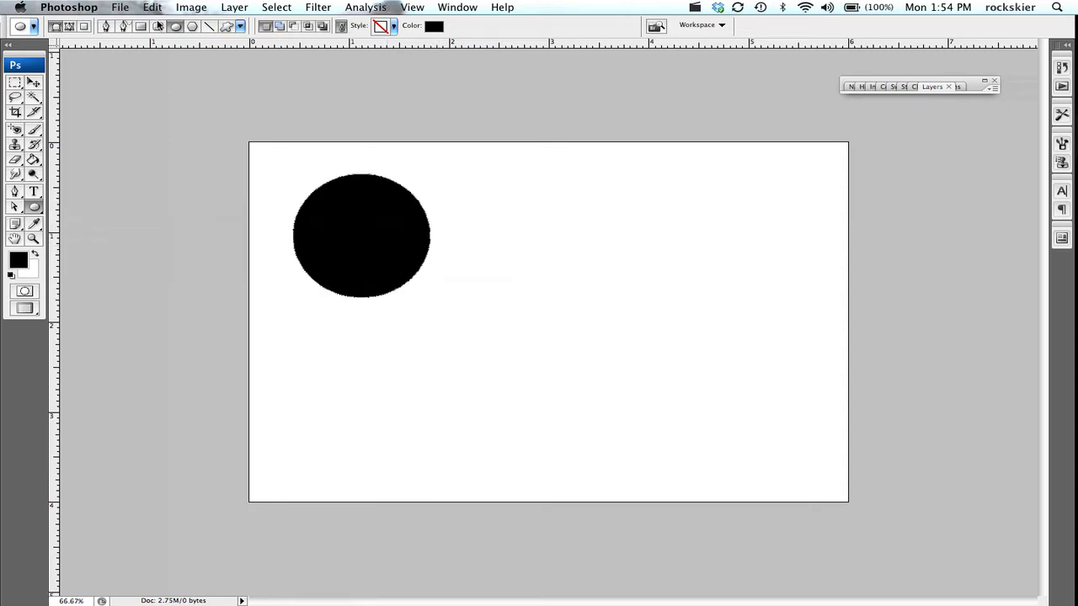
- Make the circle red and expand the Layers panel to show Shape 1
{"action": "left_click", "coordinate": [432, 31]}
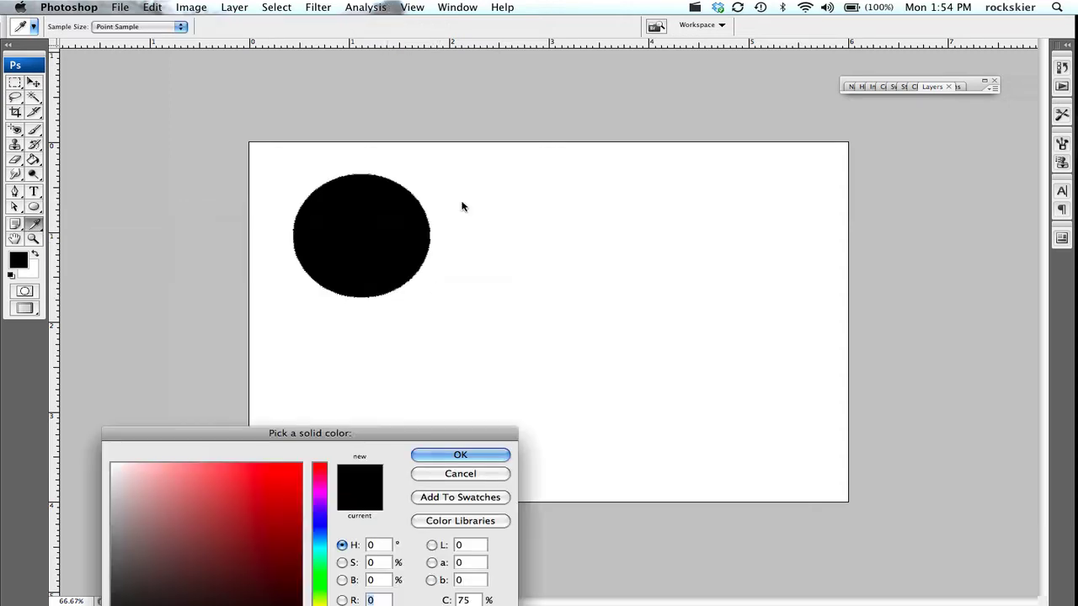
{"action": "left_click", "coordinate": [278, 493]}
{"action": "left_click", "coordinate": [425, 454]}
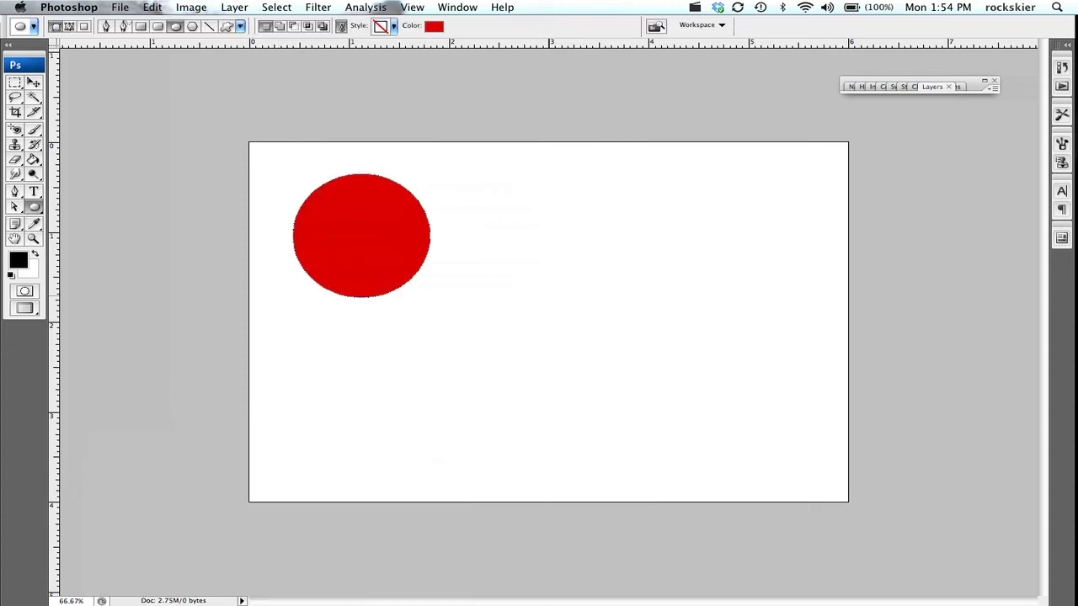
{"action": "left_click", "coordinate": [929, 88]}
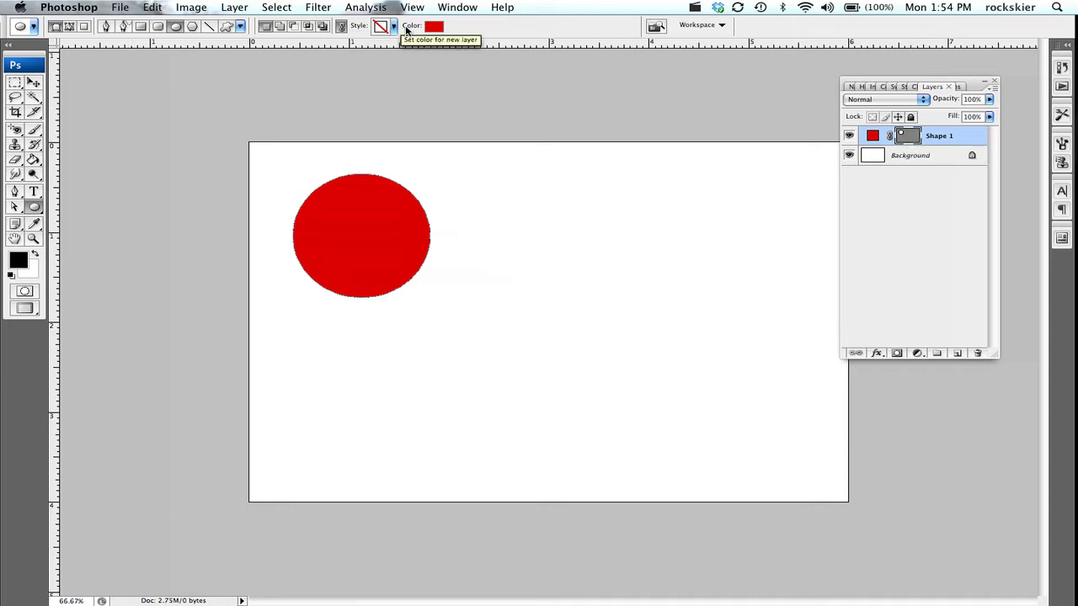
- Replace the Custom Shape picker's shapes with the full All shape set
{"action": "left_click", "coordinate": [36, 208]}
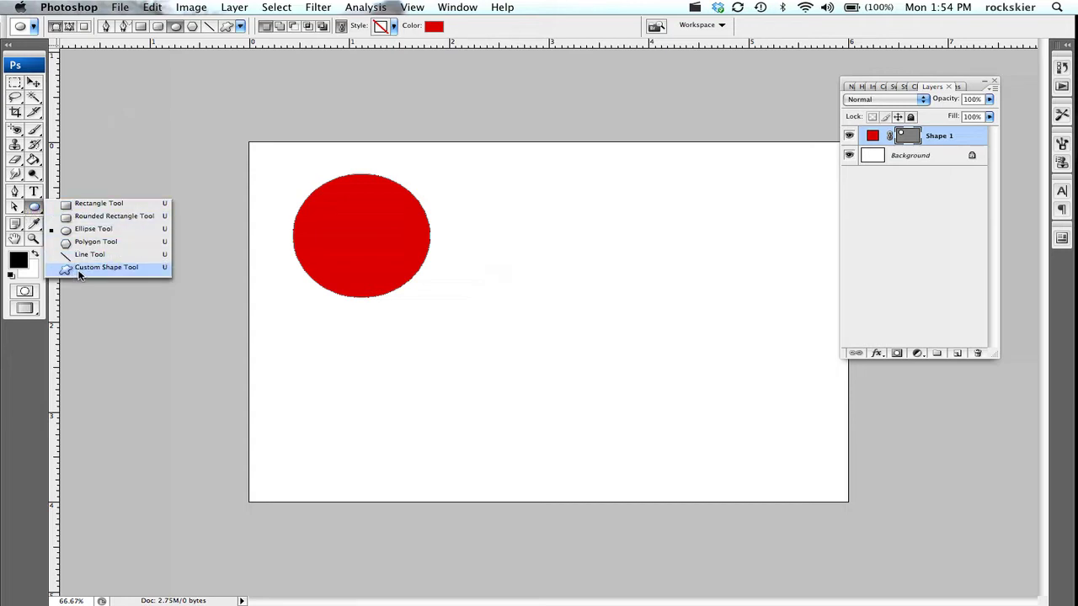
{"action": "left_click", "coordinate": [83, 268]}
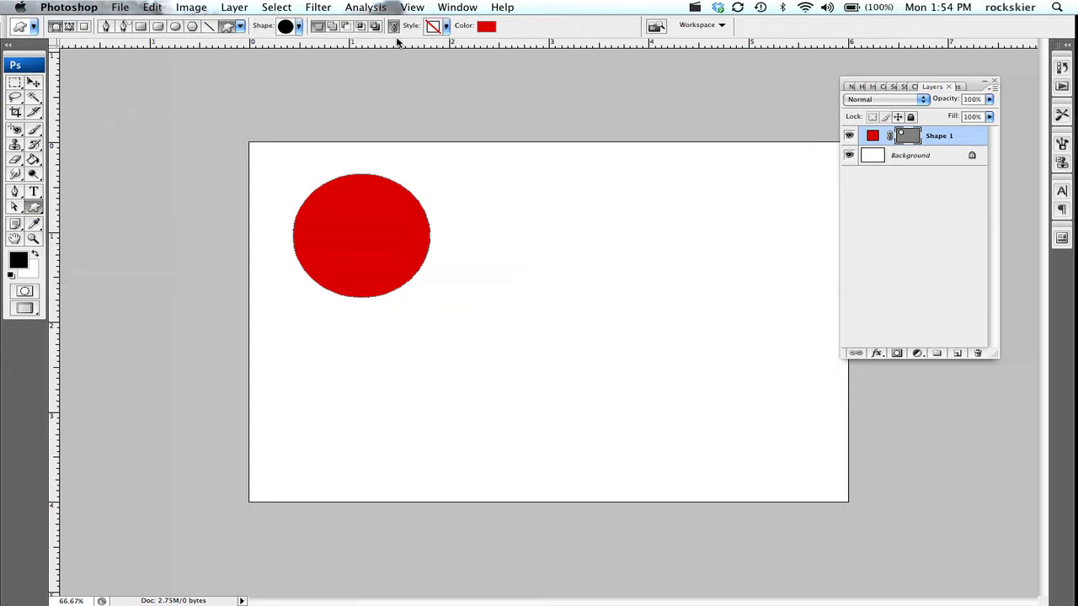
{"action": "left_click", "coordinate": [298, 30]}
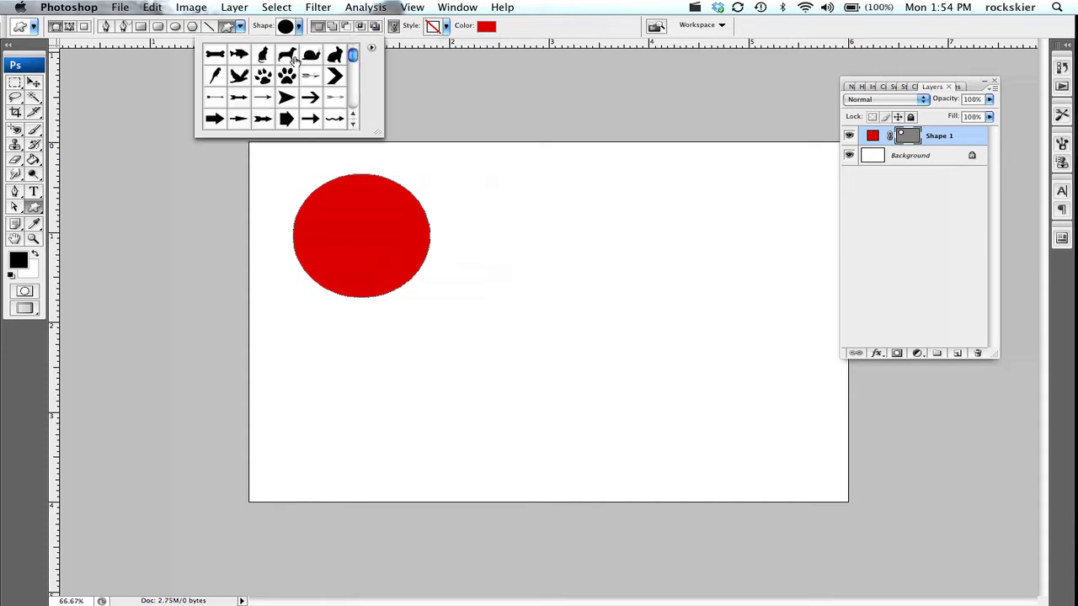
{"action": "scroll", "coordinate": [295, 60], "scroll_direction": "up", "scroll_amount": 5}
{"action": "scroll", "coordinate": [296, 60], "scroll_direction": "down", "scroll_amount": 8}
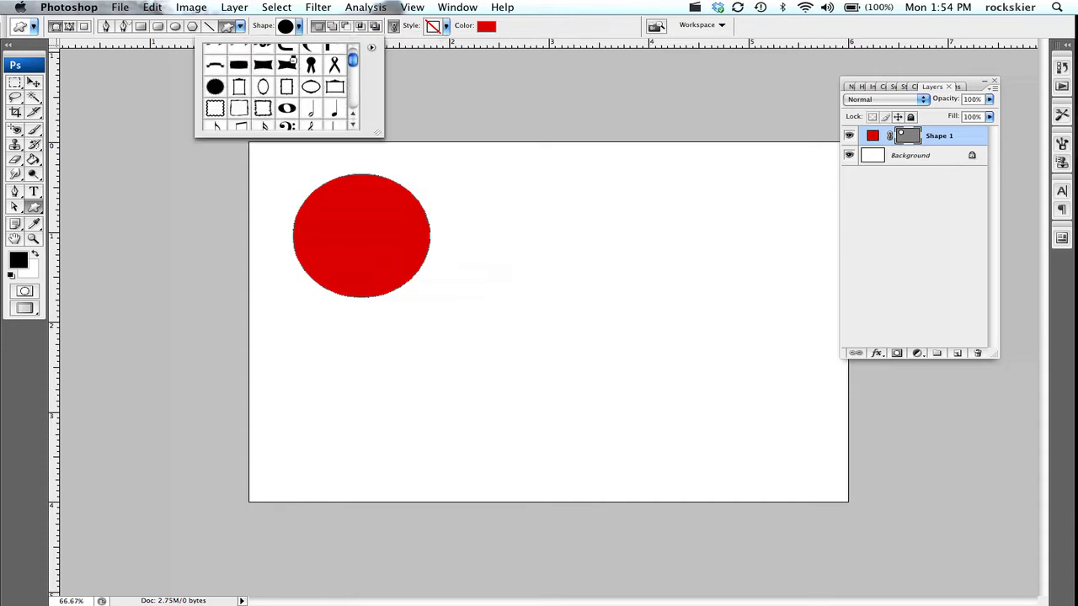
{"action": "left_click", "coordinate": [372, 49]}
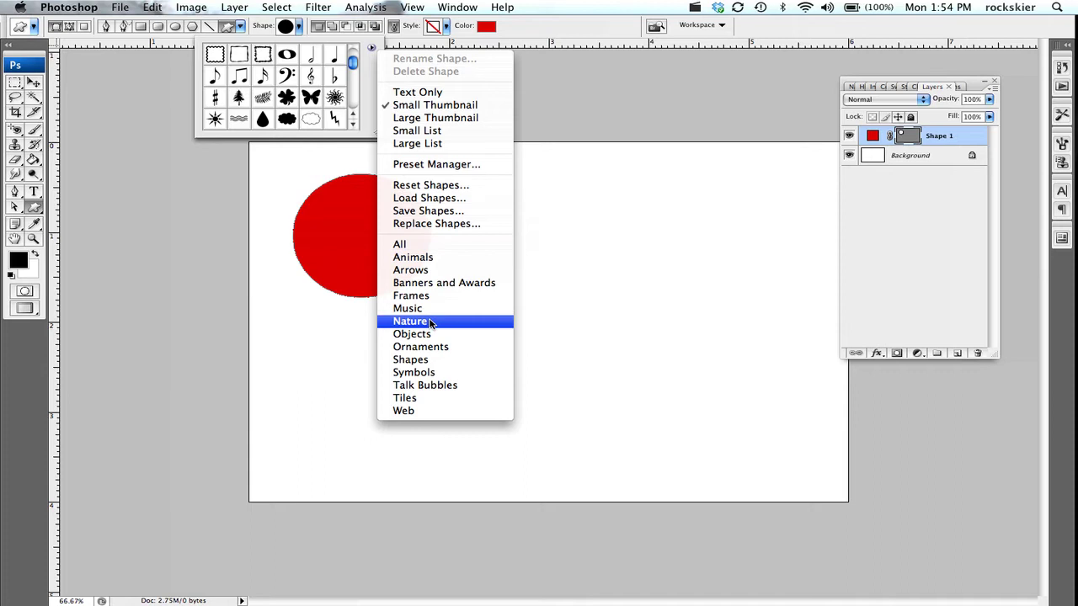
{"action": "left_click", "coordinate": [429, 247]}
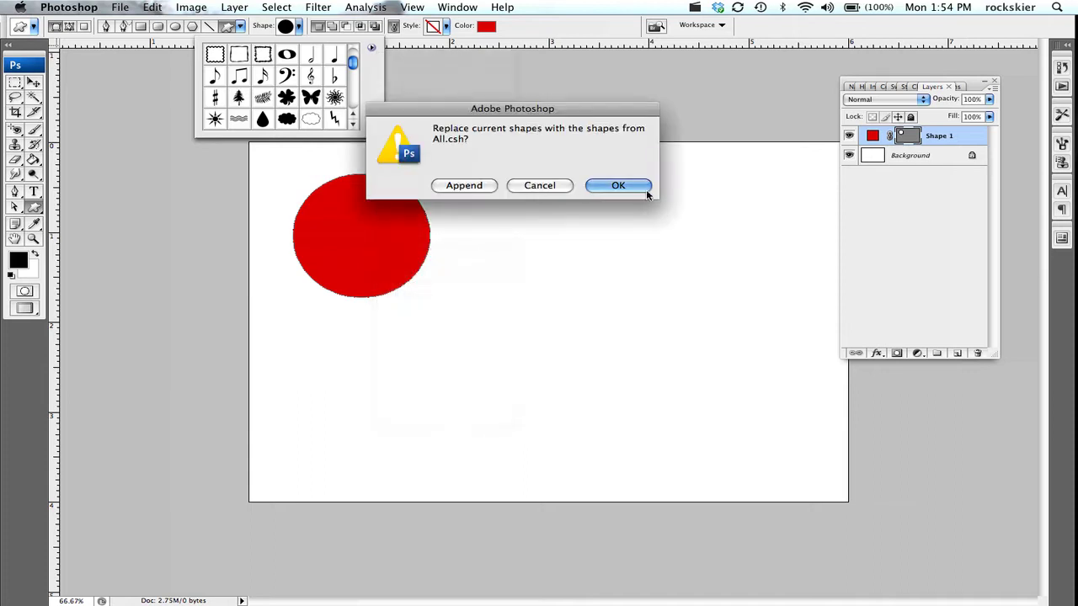
{"action": "left_click", "coordinate": [640, 186]}
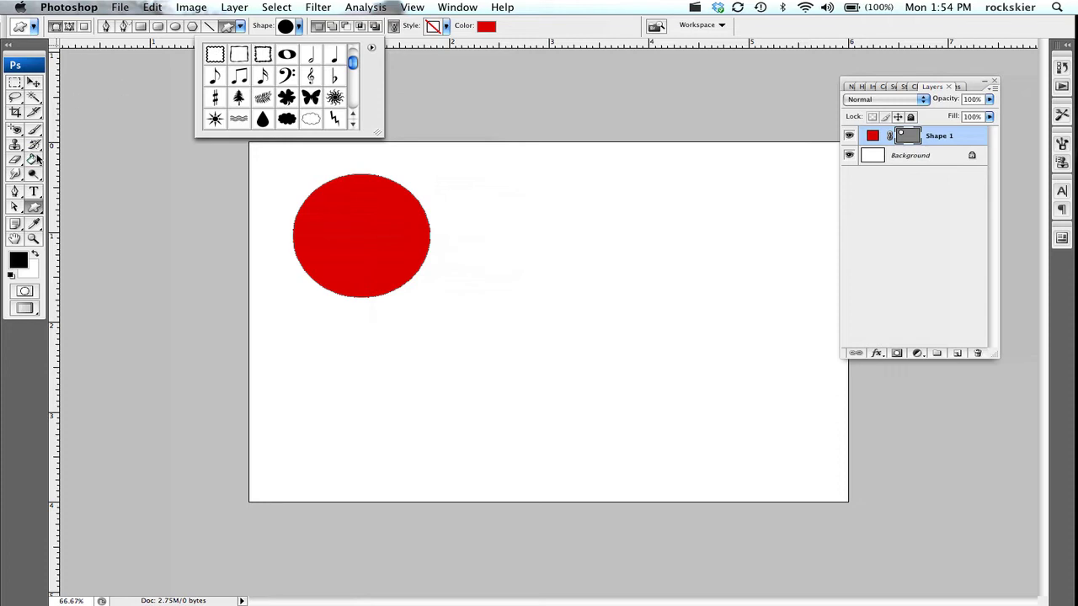
{"action": "left_click", "coordinate": [35, 193]}
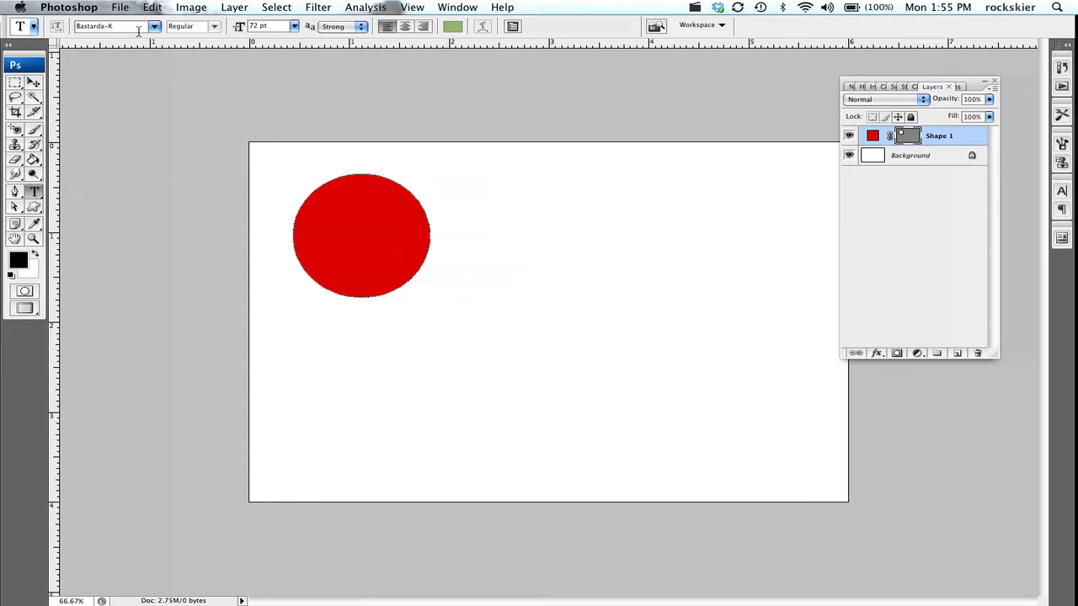
- Type 'ddf ddgf dg fdg fdg f' at 36 pt along the red circle's edge and commit it
{"action": "left_click", "coordinate": [301, 223]}
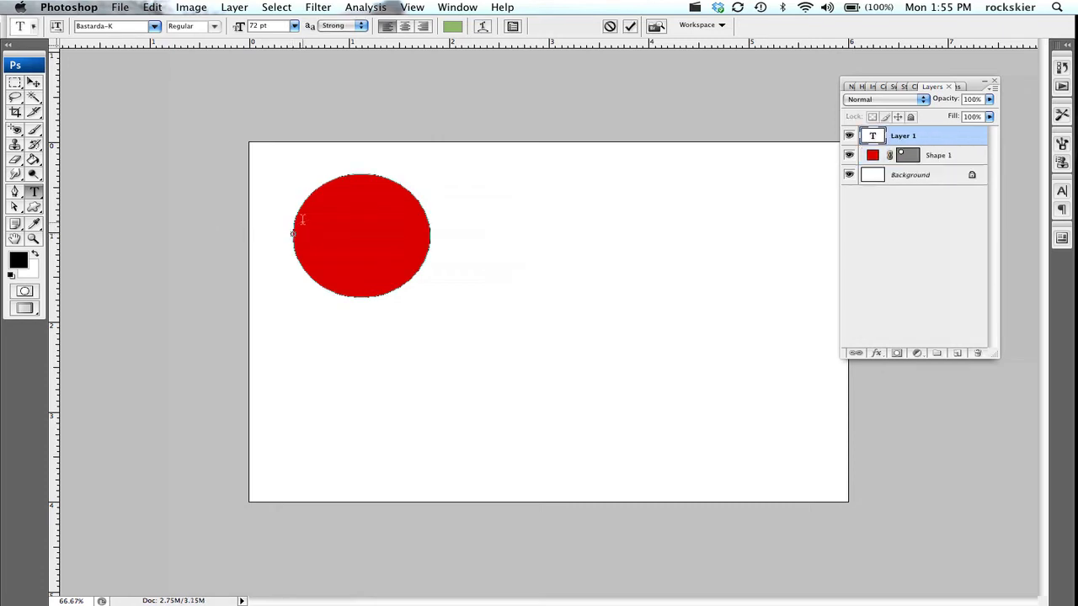
{"action": "left_click", "coordinate": [293, 27]}
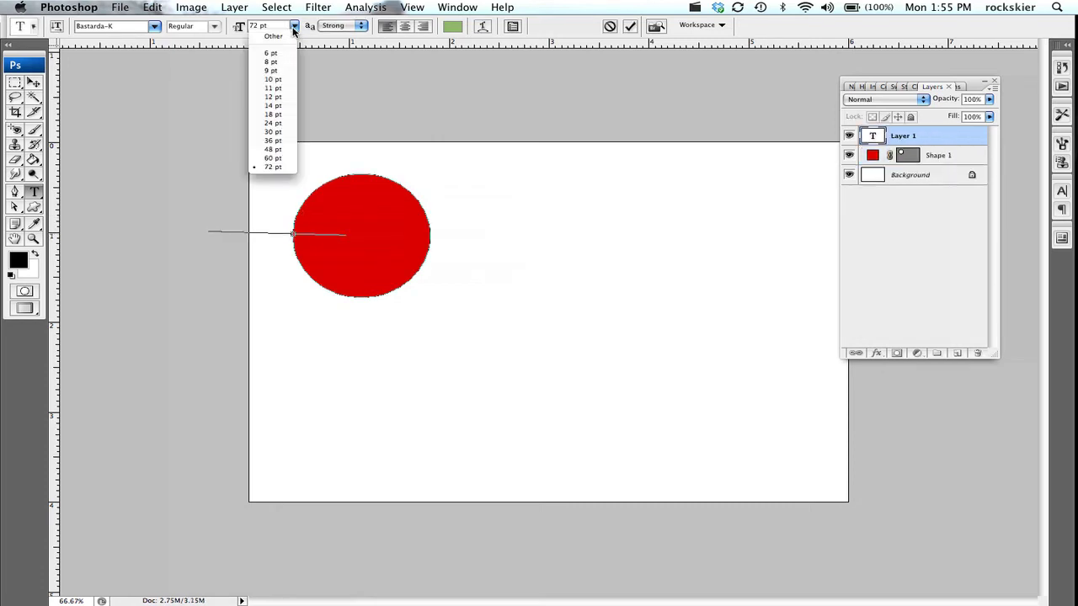
{"action": "left_click", "coordinate": [273, 140]}
{"action": "type", "text": "ddf dd"}
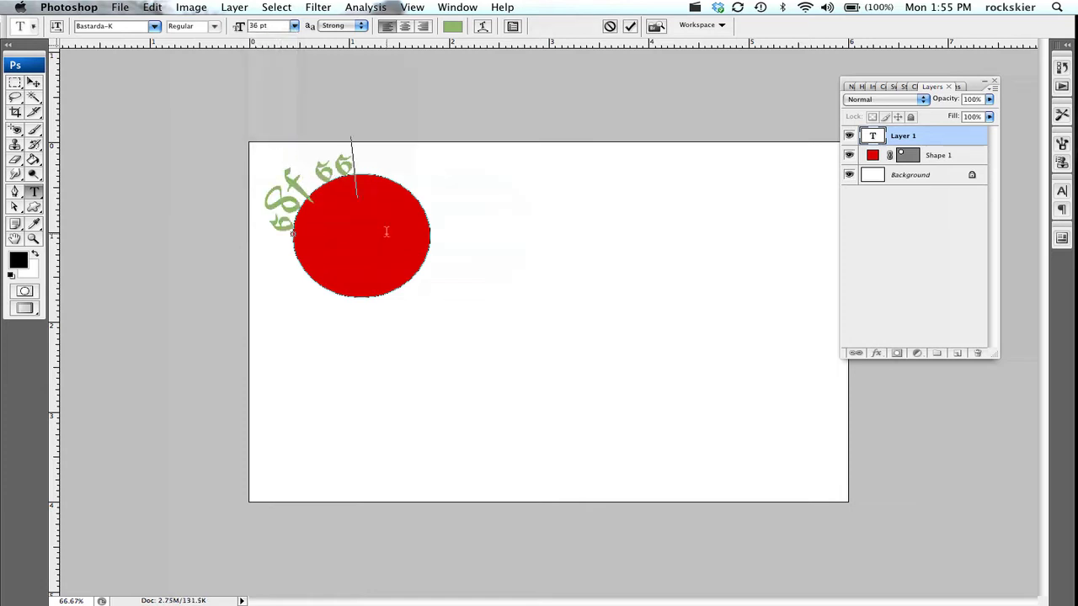
{"action": "type", "text": "gf dg fdg fdg f"}
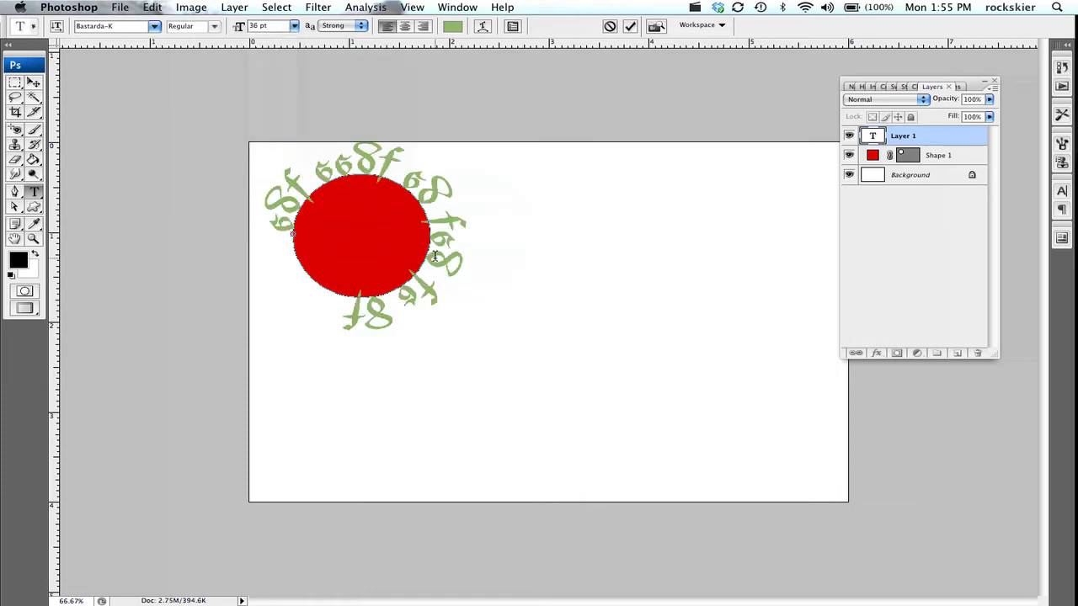
{"action": "left_click", "coordinate": [34, 84]}
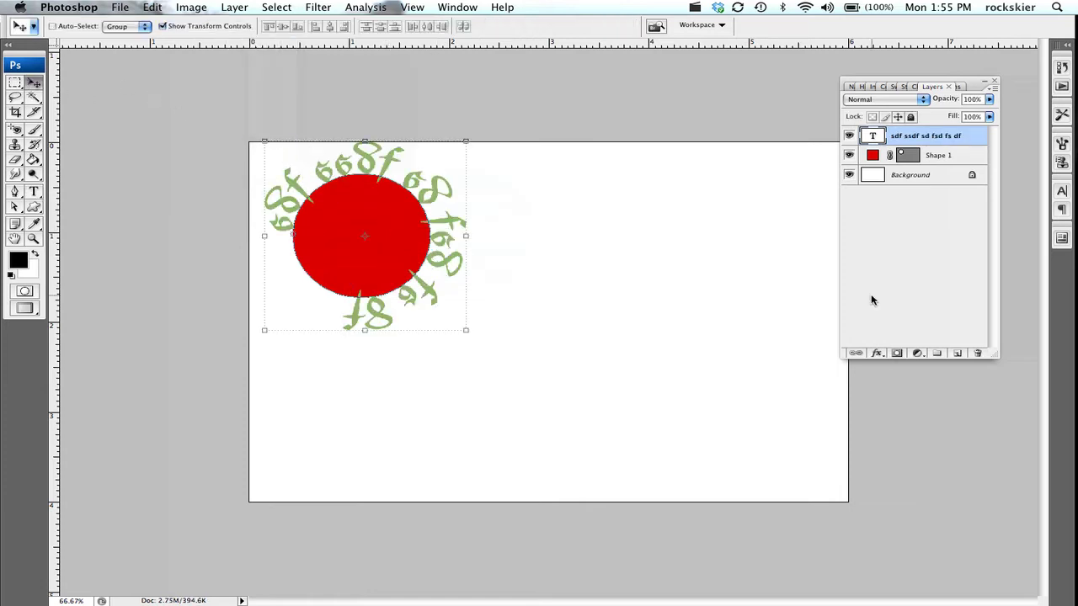
- Hide the circle's red fill and move the circular text toward the canvas centre
{"action": "left_click", "coordinate": [849, 155]}
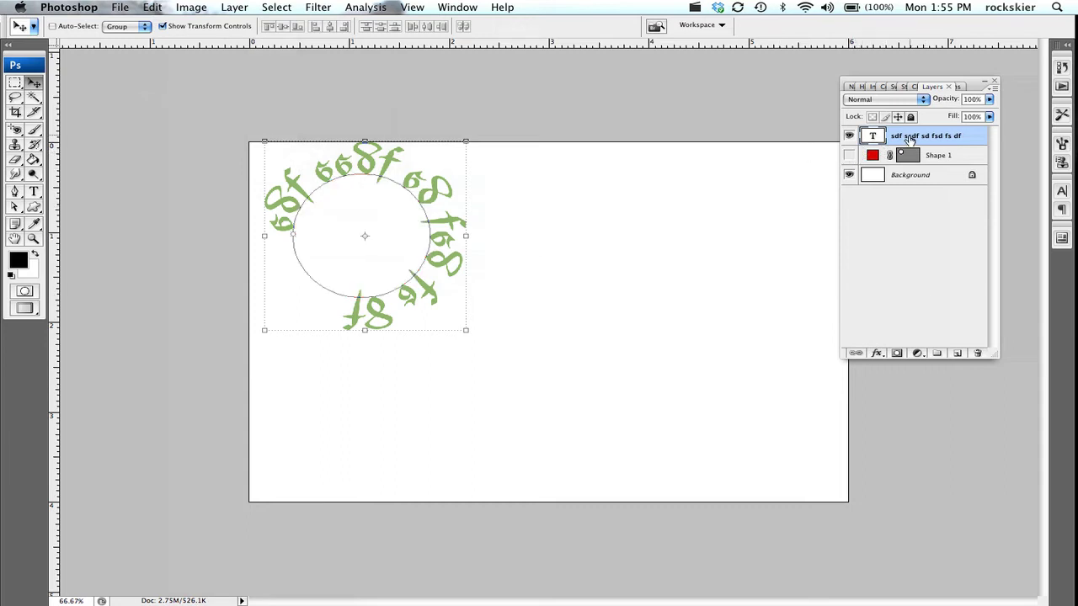
{"action": "left_click_drag", "start_coordinate": [426, 194], "coordinate": [576, 237]}
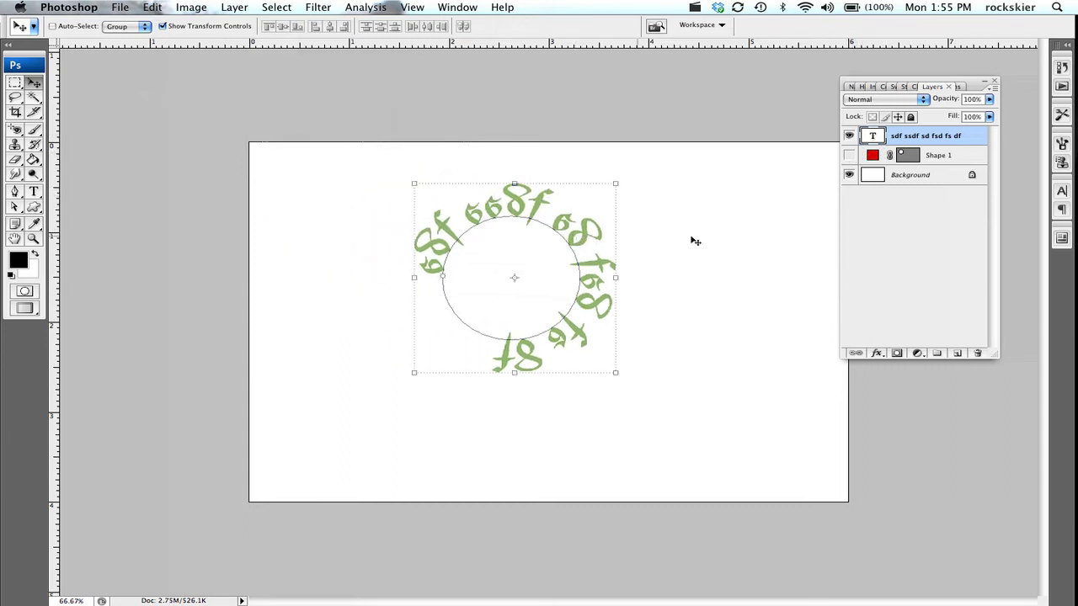
{"action": "left_click", "coordinate": [950, 178]}
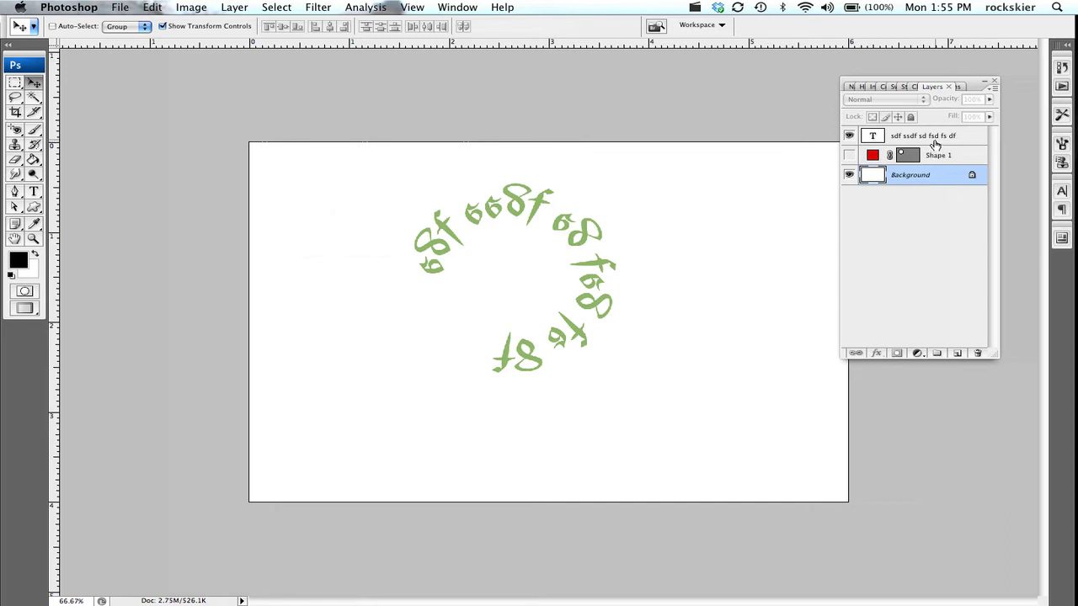
- Select the text and Shape 1 layers together and drag them to the trash
{"action": "left_click", "coordinate": [935, 139]}
{"action": "left_click", "coordinate": [948, 158], "text": "shift"}
{"action": "double_click", "coordinate": [938, 332]}
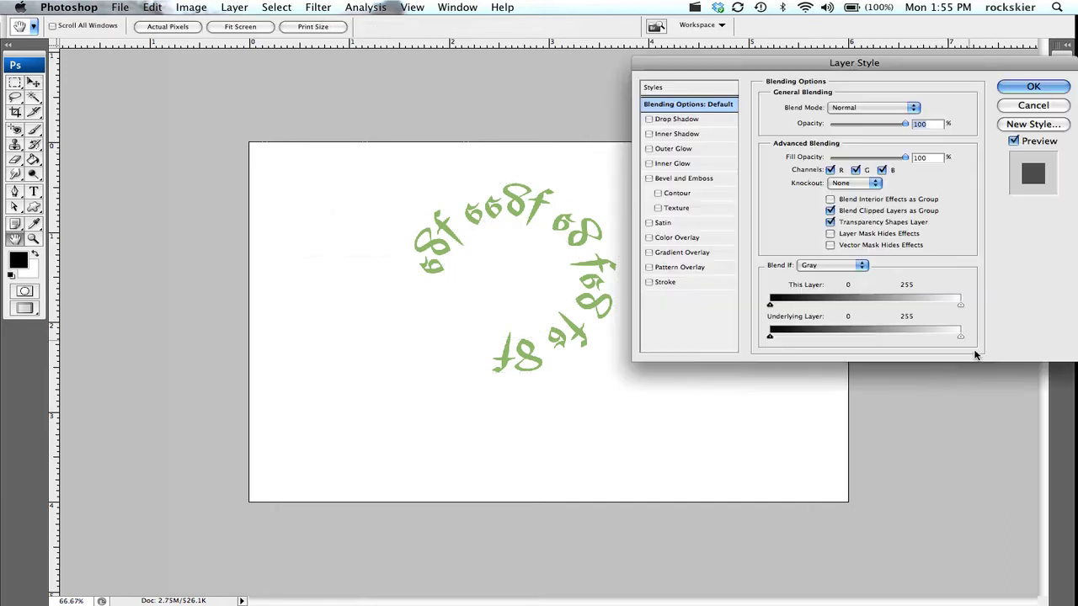
{"action": "left_click", "coordinate": [1033, 106]}
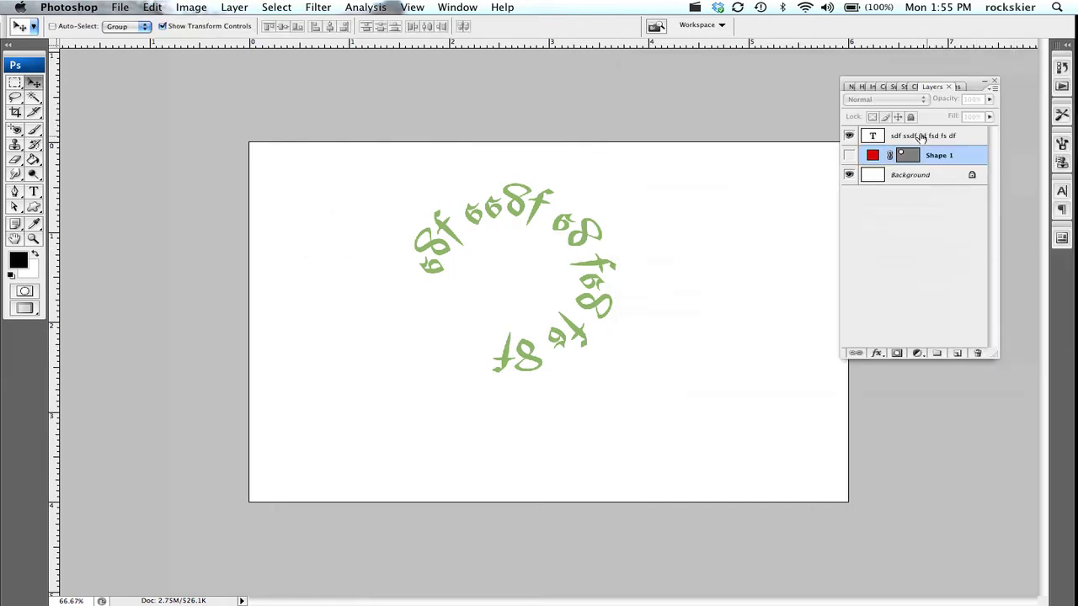
{"action": "left_click", "coordinate": [945, 152], "text": "shift"}
{"action": "left_click_drag", "start_coordinate": [945, 153], "coordinate": [977, 352]}
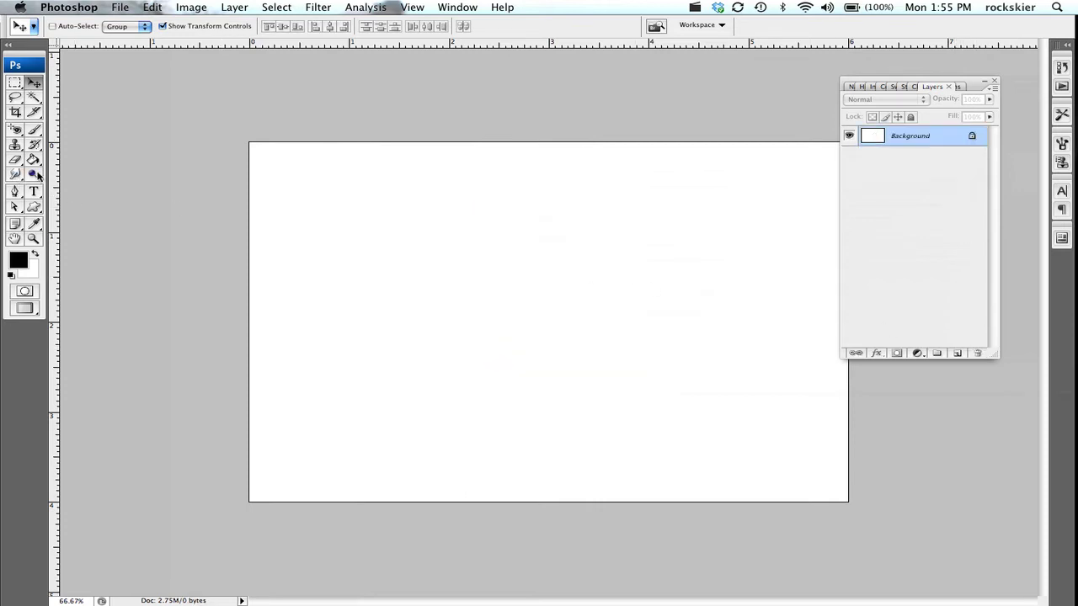
{"action": "left_click_drag", "start_coordinate": [35, 208], "coordinate": [90, 232]}
{"action": "left_click_drag", "start_coordinate": [340, 294], "coordinate": [701, 463]}
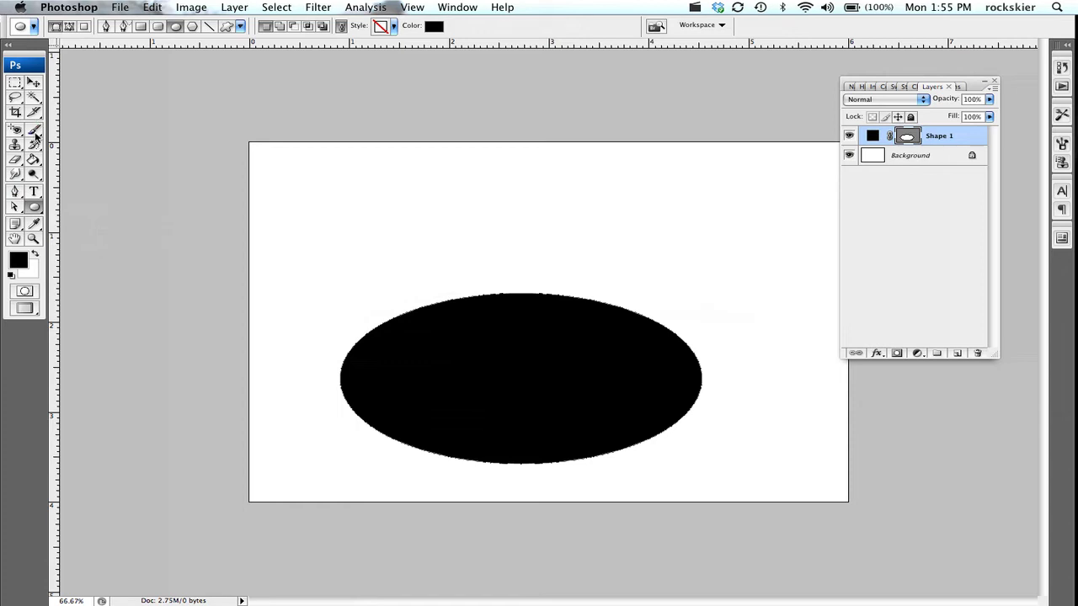
{"action": "left_click", "coordinate": [34, 192]}
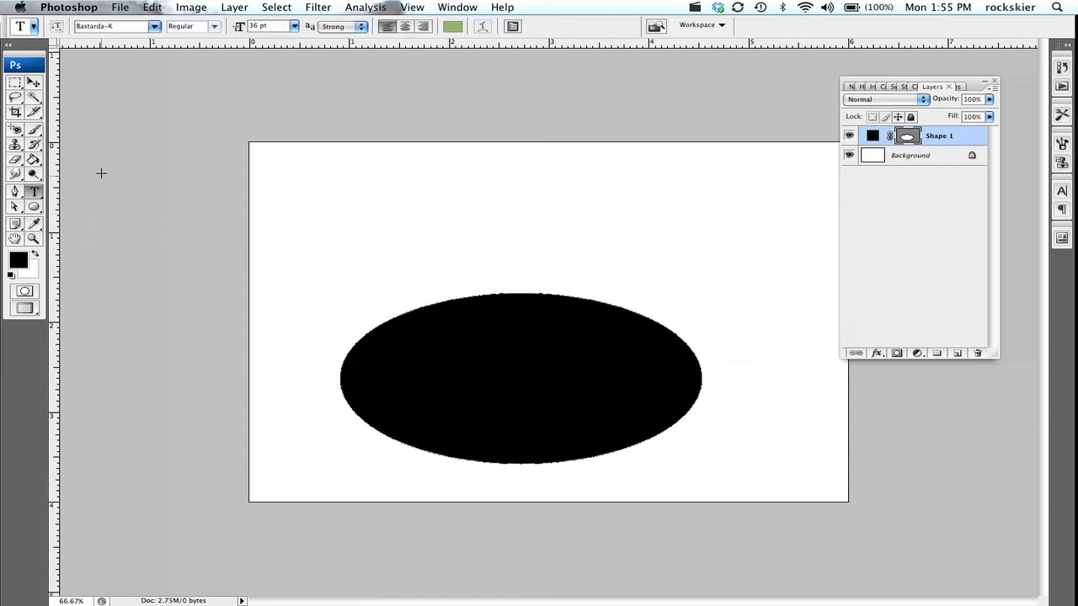
{"action": "left_click", "coordinate": [345, 355]}
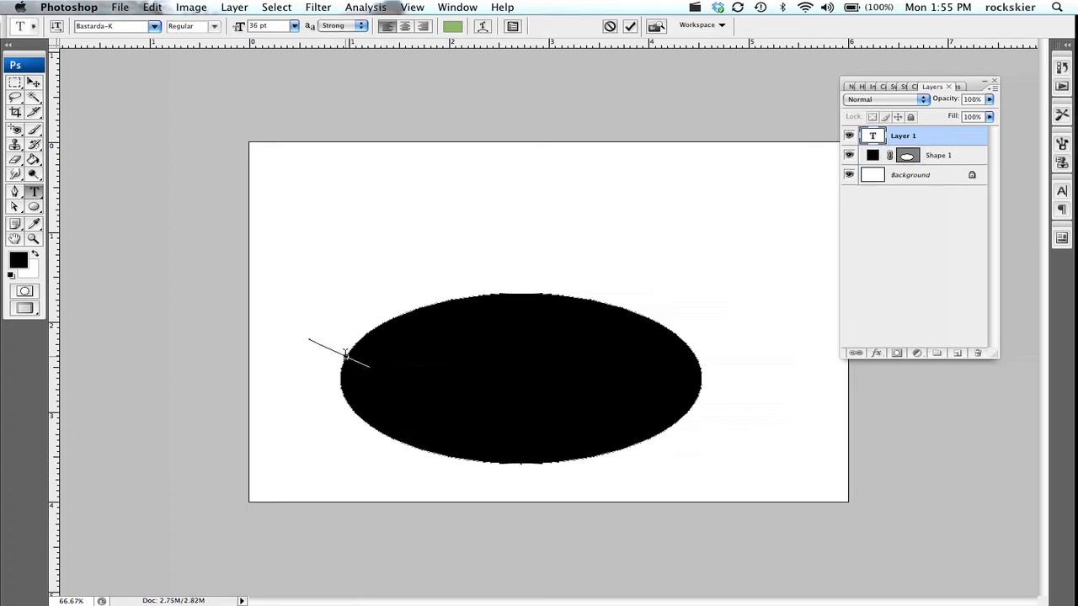
{"action": "type", "text": "sdf ds fsd fs"}
{"action": "type", "text": "d fsd fds fds sd fsd ds ds ds"}
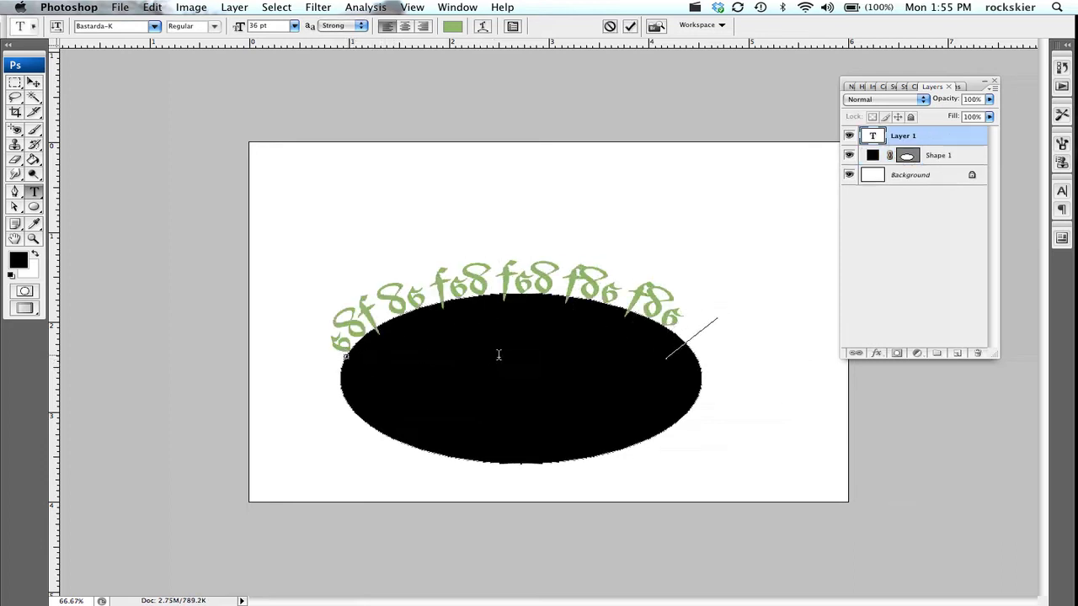
{"action": "type", "text": " ds ds ds ds ds ds ds ds ds ds ds ds"}
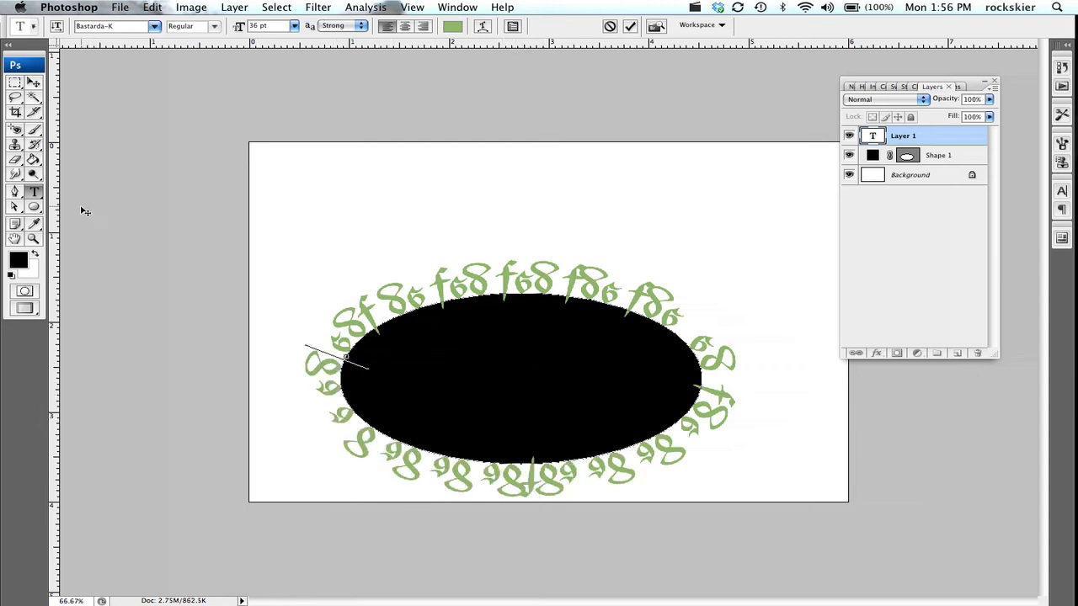
{"action": "left_click_drag", "start_coordinate": [15, 212], "coordinate": [59, 211]}
{"action": "left_click_drag", "start_coordinate": [344, 355], "coordinate": [375, 323]}
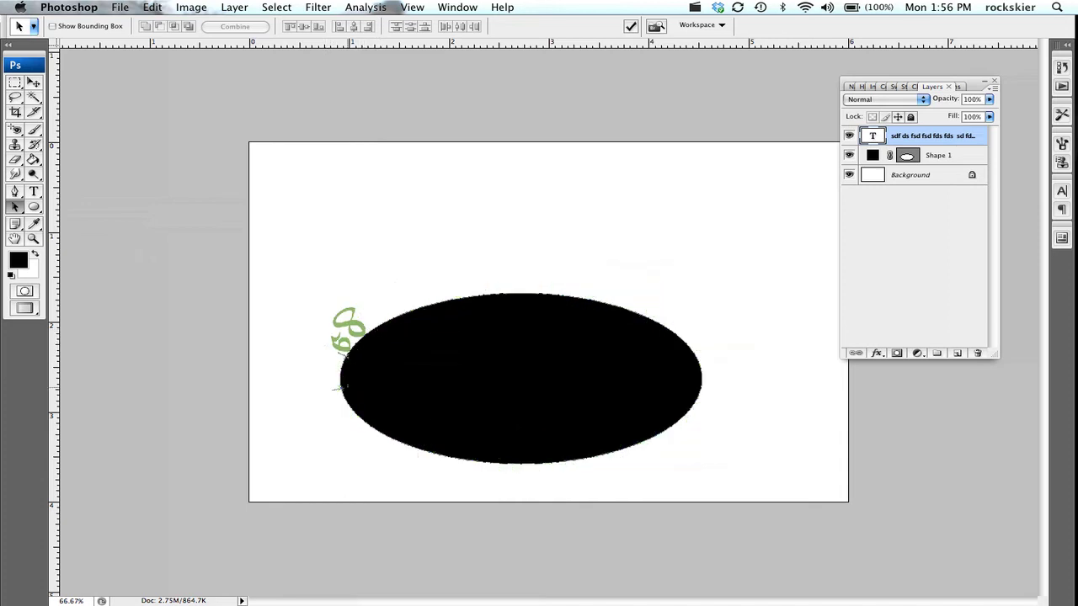
{"action": "left_click_drag", "start_coordinate": [340, 388], "coordinate": [597, 458]}
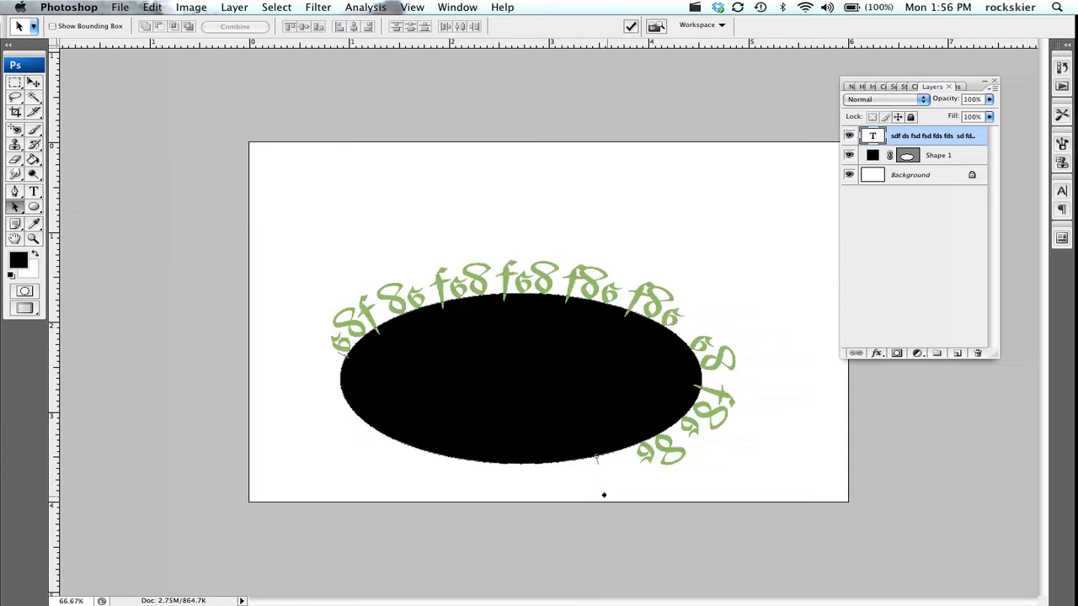
{"action": "left_click_drag", "start_coordinate": [604, 495], "coordinate": [660, 473]}
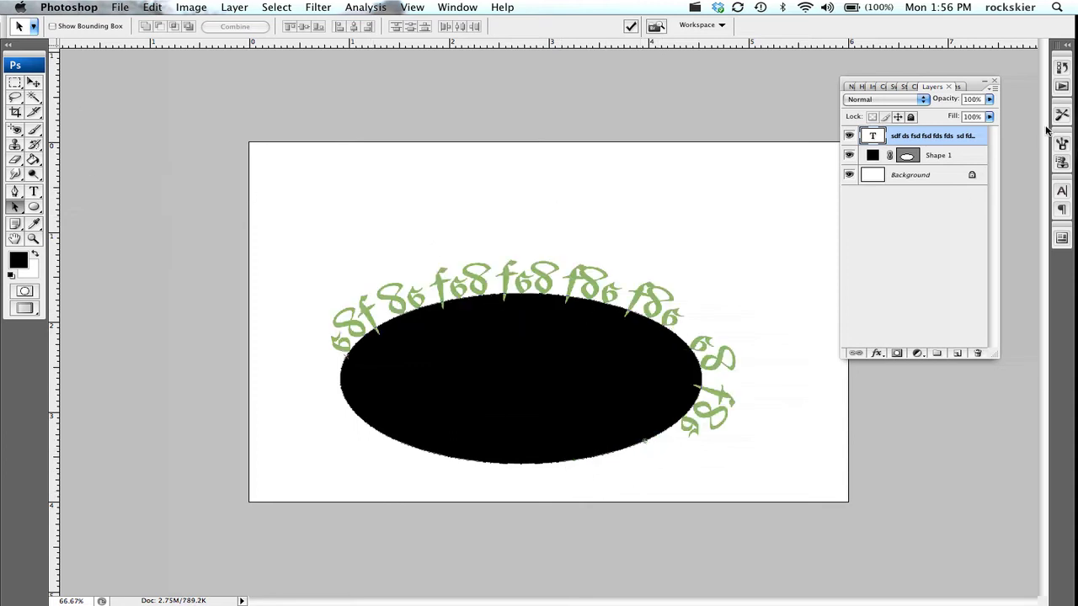
{"action": "left_click", "coordinate": [950, 155], "text": "shift"}
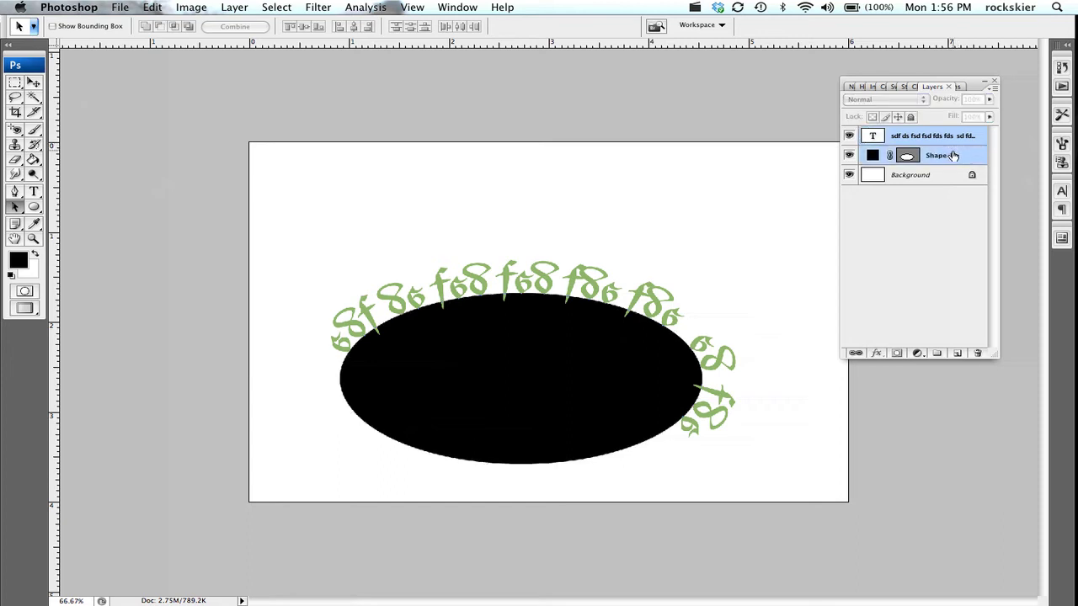
{"action": "left_click", "coordinate": [977, 353]}
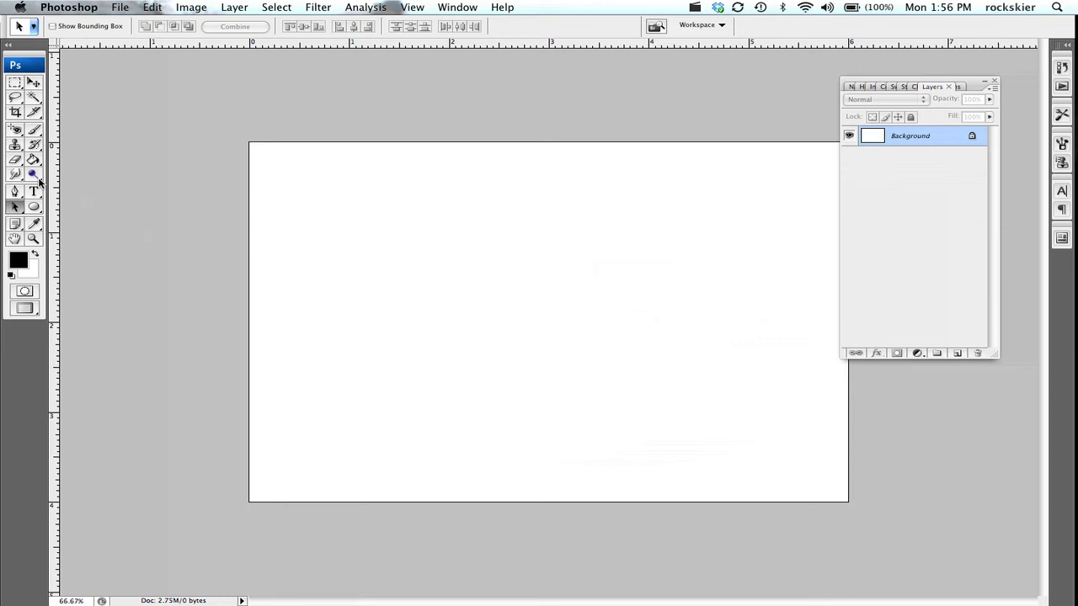
- Draw a freeform four-anchor curved shape with the Pen tool
{"action": "left_click", "coordinate": [15, 193]}
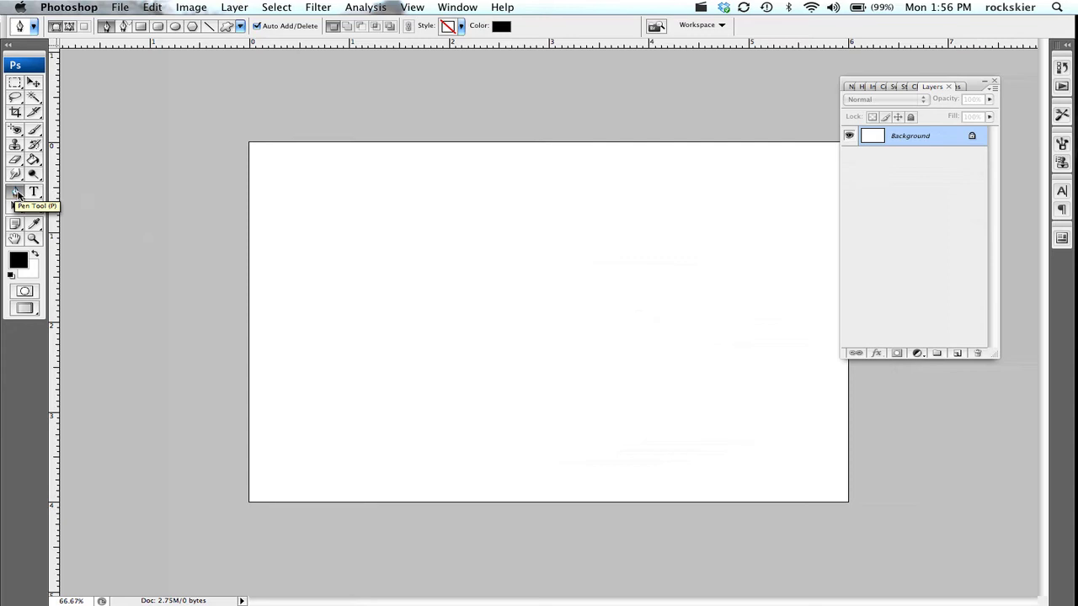
{"action": "left_click", "coordinate": [336, 252]}
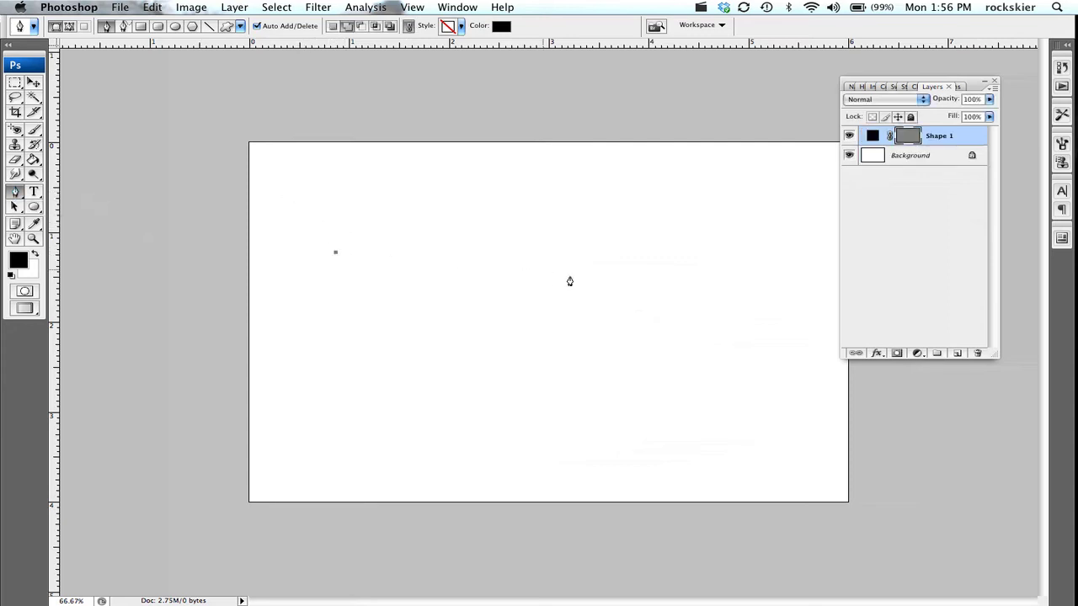
{"action": "left_click_drag", "start_coordinate": [587, 275], "coordinate": [605, 327]}
{"action": "left_click_drag", "start_coordinate": [759, 400], "coordinate": [815, 389]}
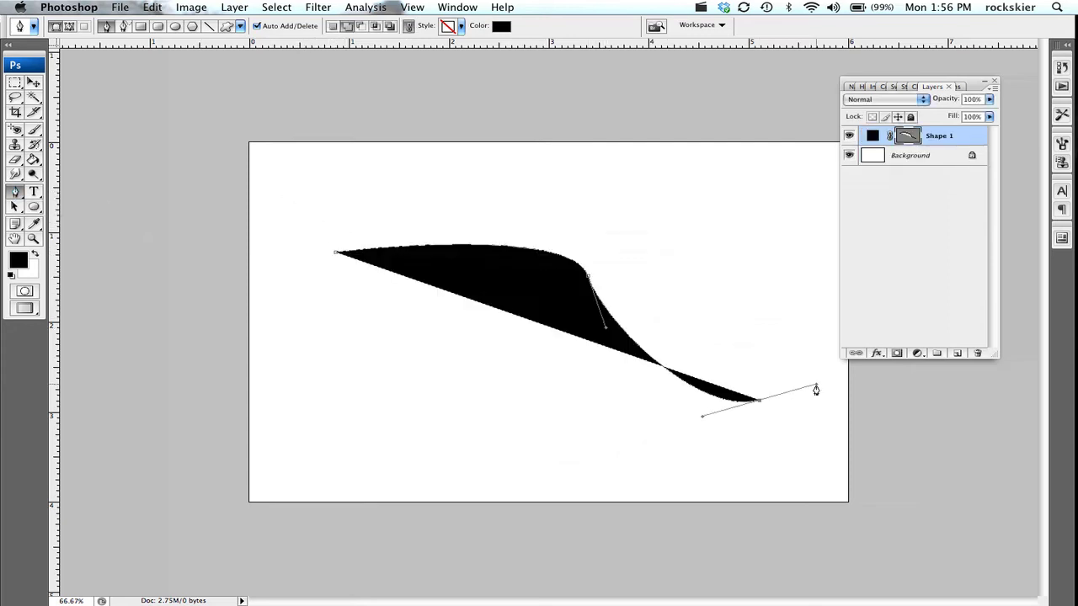
{"action": "left_click_drag", "start_coordinate": [486, 460], "coordinate": [444, 408]}
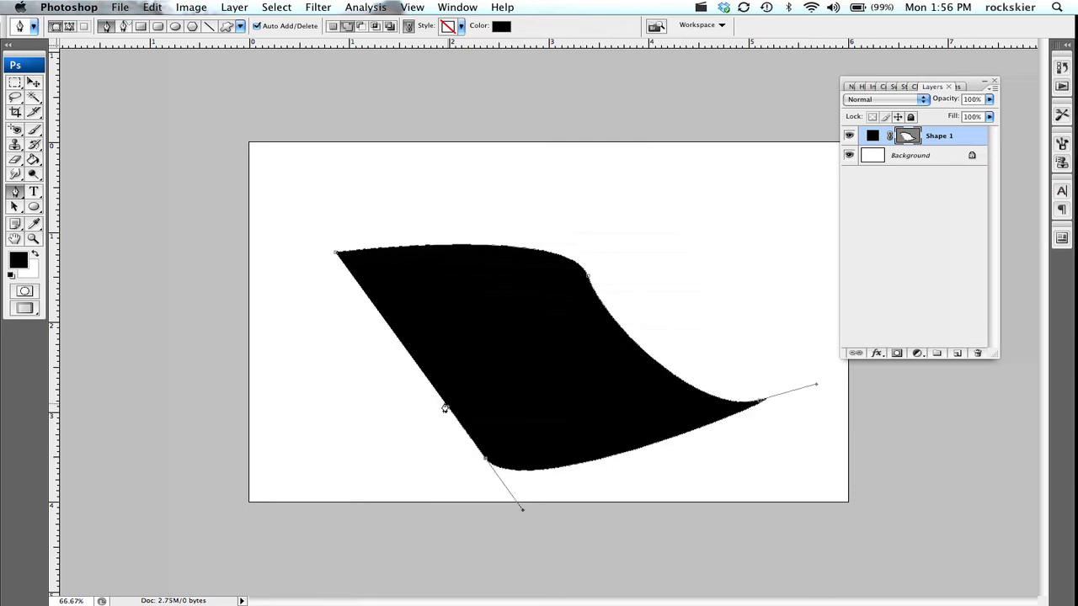
- Type 'Sof So foS So So fSo So So' along the shape's top edge and commit it
{"action": "left_click", "coordinate": [34, 191]}
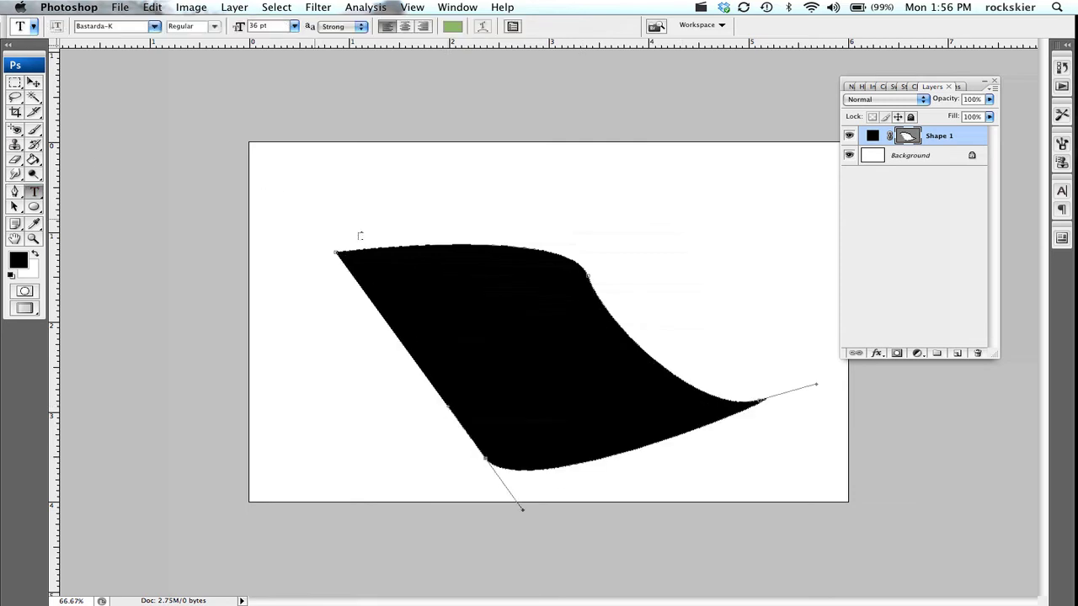
{"action": "left_click", "coordinate": [354, 248]}
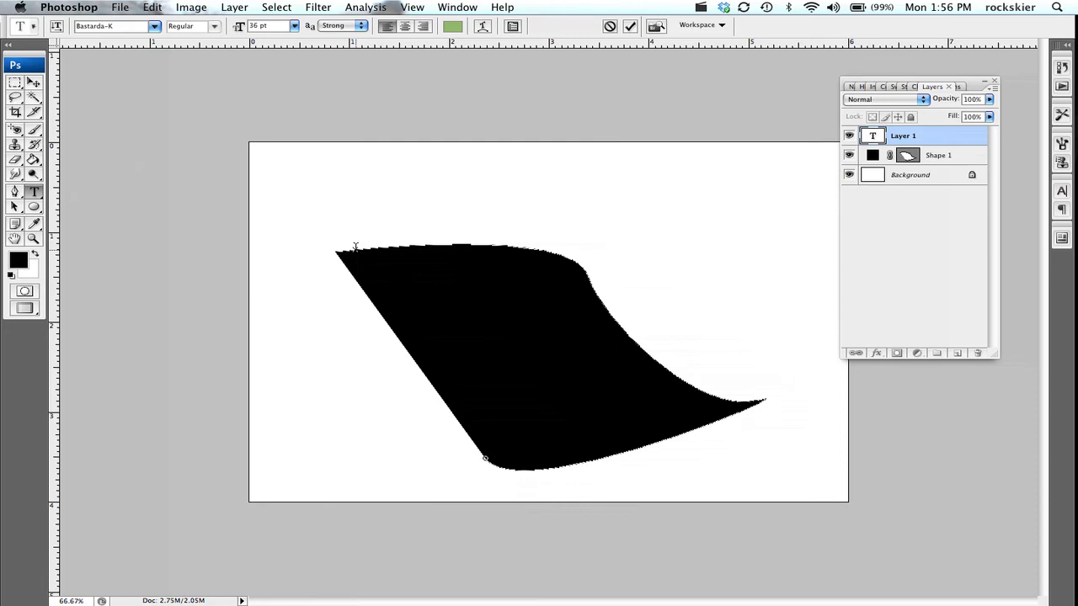
{"action": "type", "text": "Sof So foS So So fSo So So"}
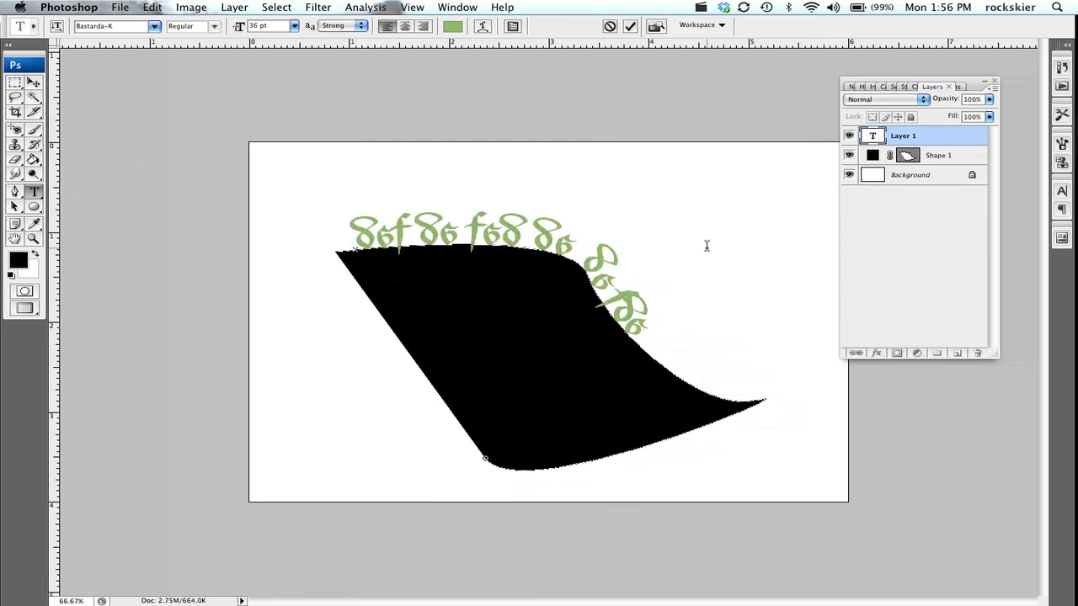
{"action": "left_click", "coordinate": [849, 156]}
- Hide the shape's black fill, then delete both the Shape 1 and text layers
{"action": "left_click", "coordinate": [850, 156]}
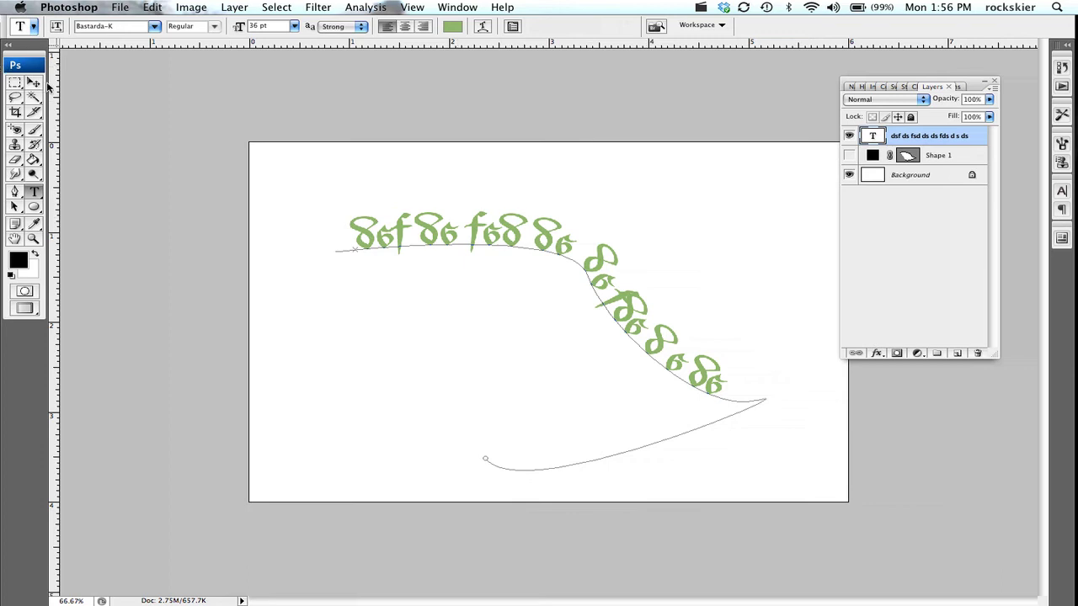
{"action": "left_click", "coordinate": [939, 160]}
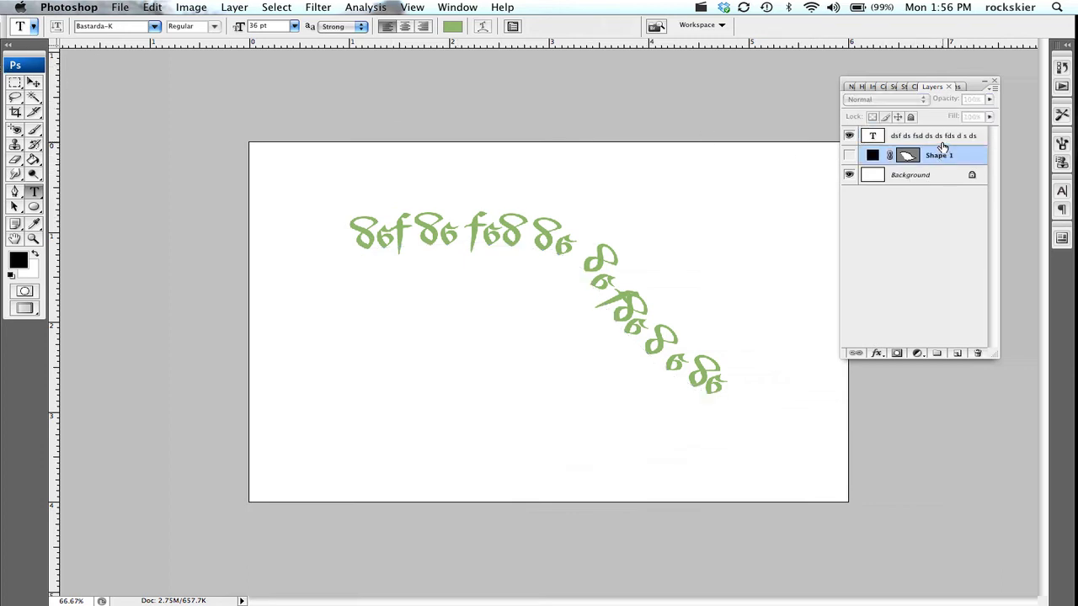
{"action": "left_click", "coordinate": [952, 144], "text": "shift"}
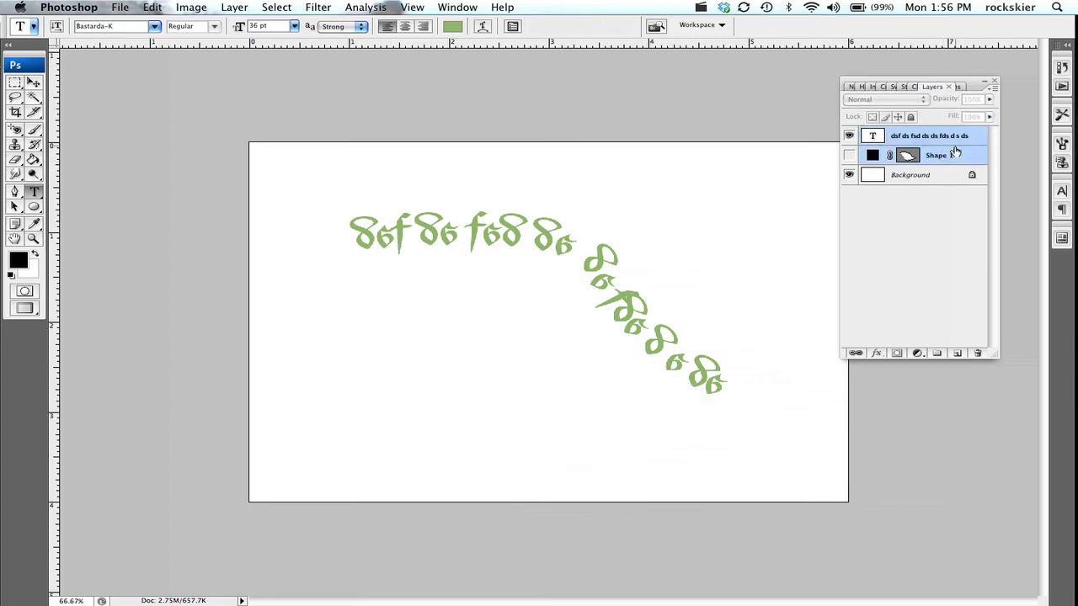
{"action": "left_click", "coordinate": [977, 353]}
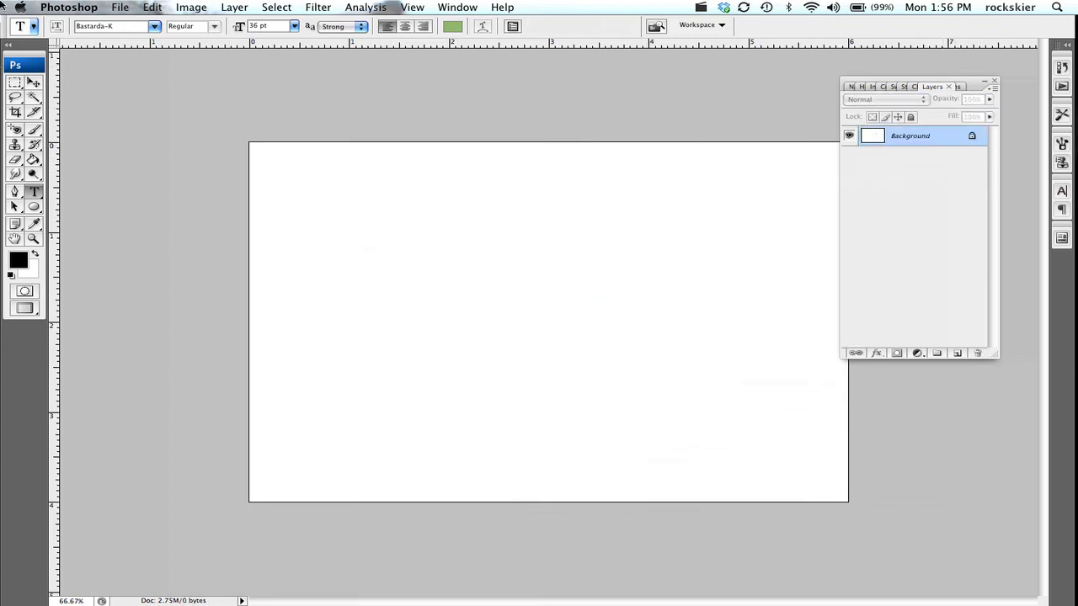
{"action": "left_click", "coordinate": [13, 192]}
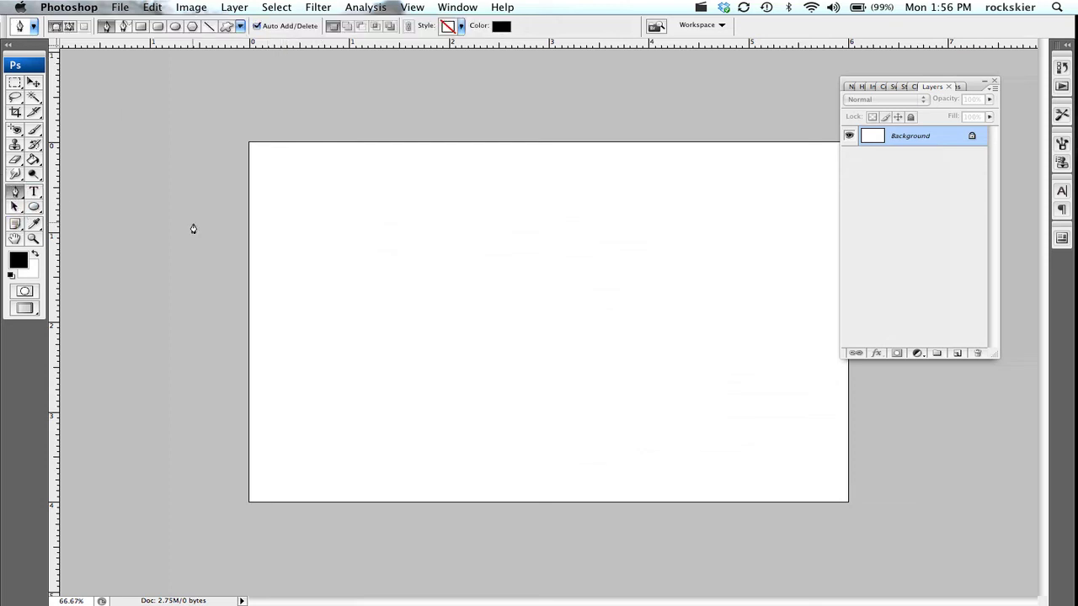
{"action": "left_click", "coordinate": [125, 26]}
{"action": "mouse_move", "coordinate": [289, 246]}
{"action": "left_mouse_down"}
{"action": "mouse_move", "coordinate": [314, 237]}
{"action": "mouse_move", "coordinate": [399, 245]}
{"action": "mouse_move", "coordinate": [438, 310]}
{"action": "mouse_move", "coordinate": [563, 373]}
{"action": "mouse_move", "coordinate": [716, 337]}
{"action": "mouse_move", "coordinate": [801, 390]}
{"action": "left_mouse_up"}
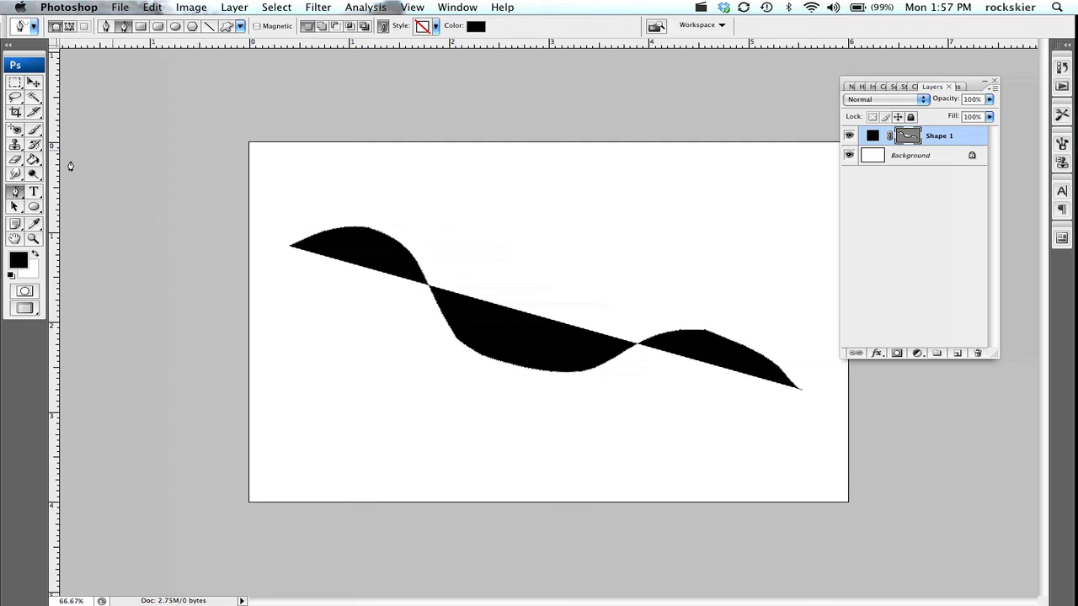
{"action": "left_click", "coordinate": [33, 191]}
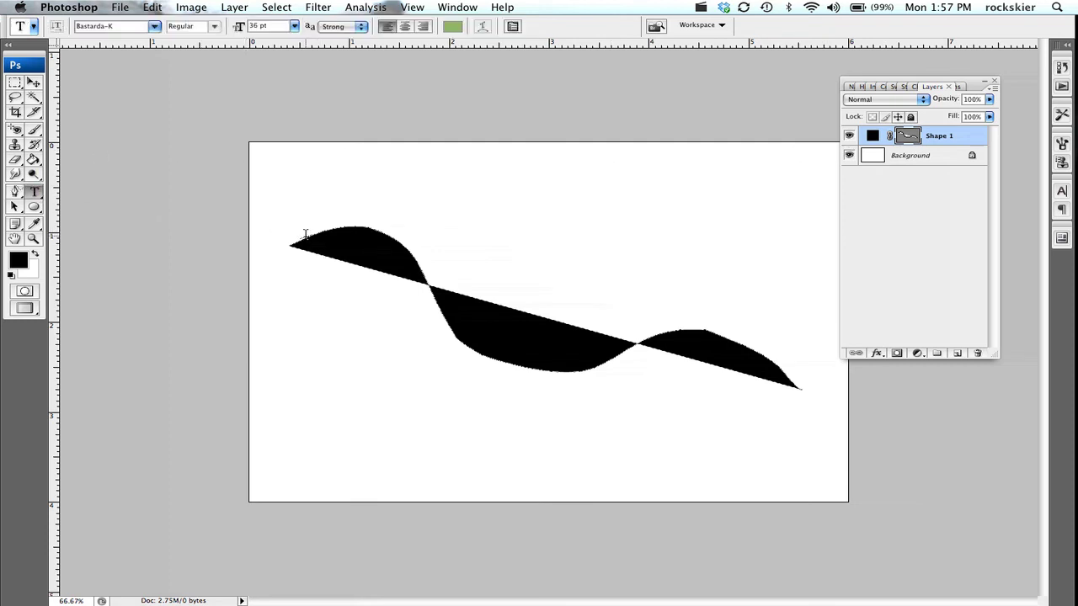
{"action": "left_click", "coordinate": [307, 235]}
{"action": "type", "text": "68 f86 f86 f86 f86 f86 86 86"}
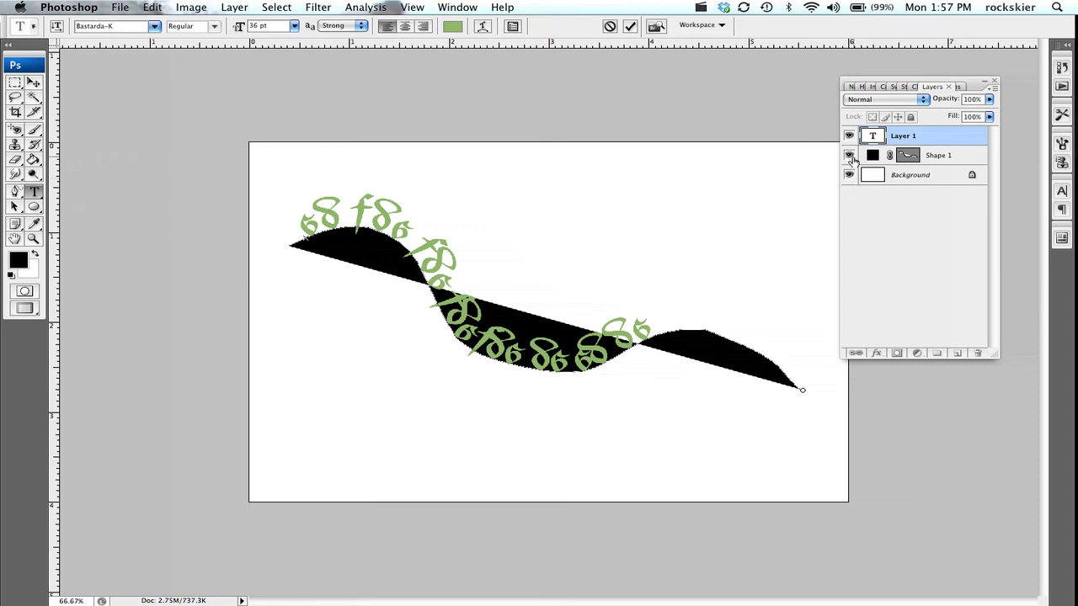
{"action": "left_click", "coordinate": [849, 155]}
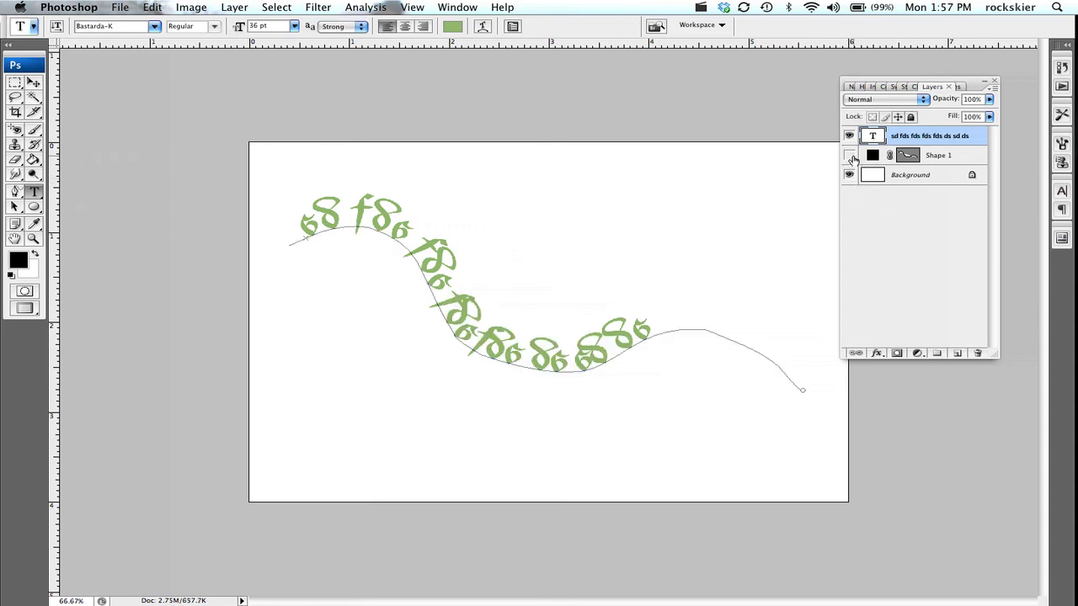
{"action": "left_click", "coordinate": [946, 160], "text": "shift"}
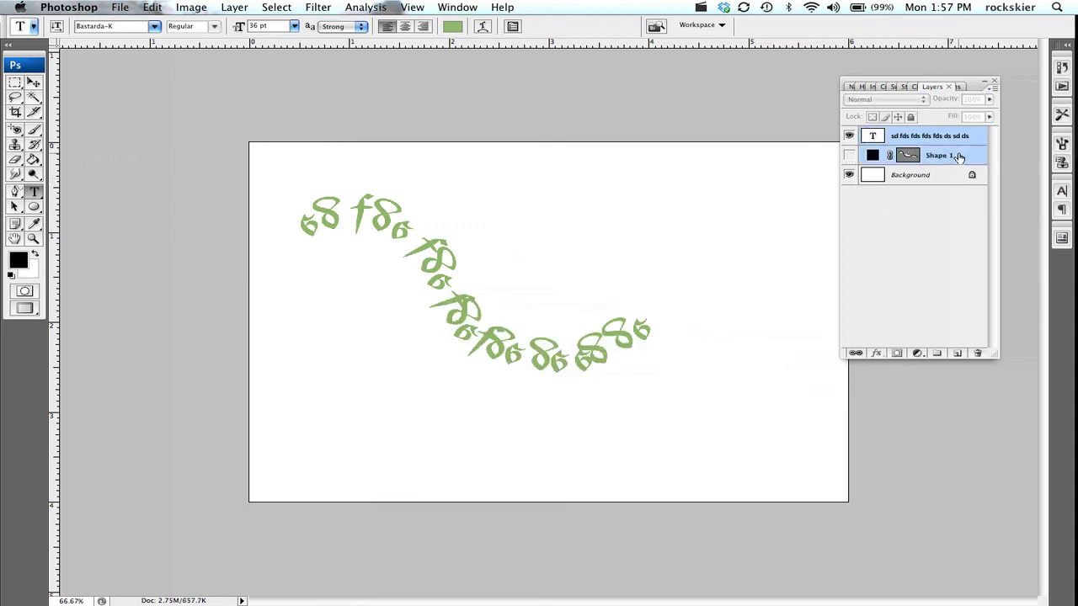
{"action": "left_click_drag", "start_coordinate": [961, 159], "coordinate": [981, 353]}
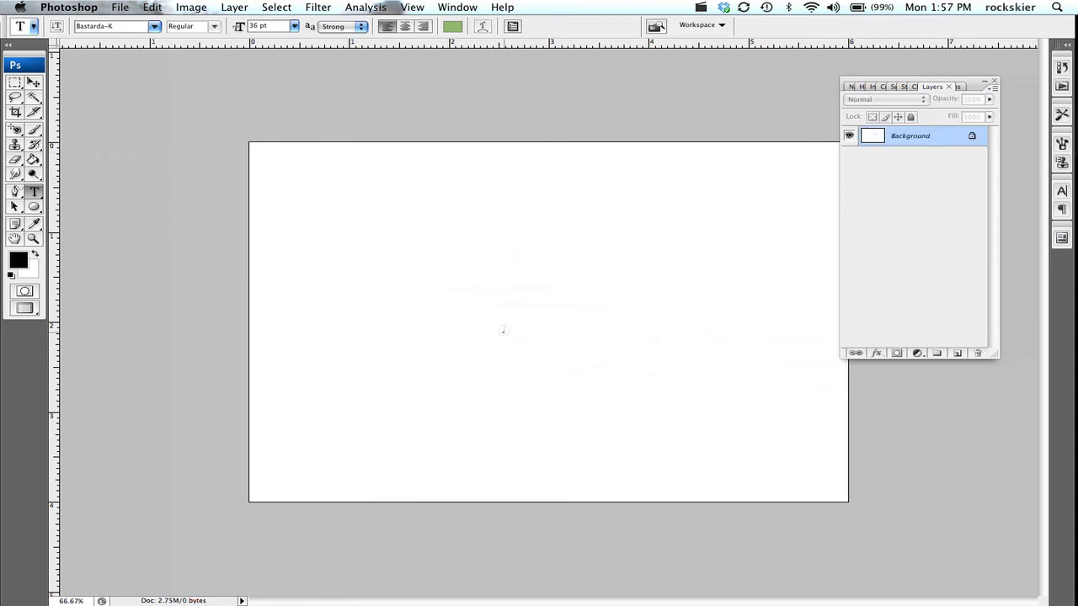
- Draw a tall vertical ellipse on the left side of the canvas
{"action": "left_click", "coordinate": [33, 207]}
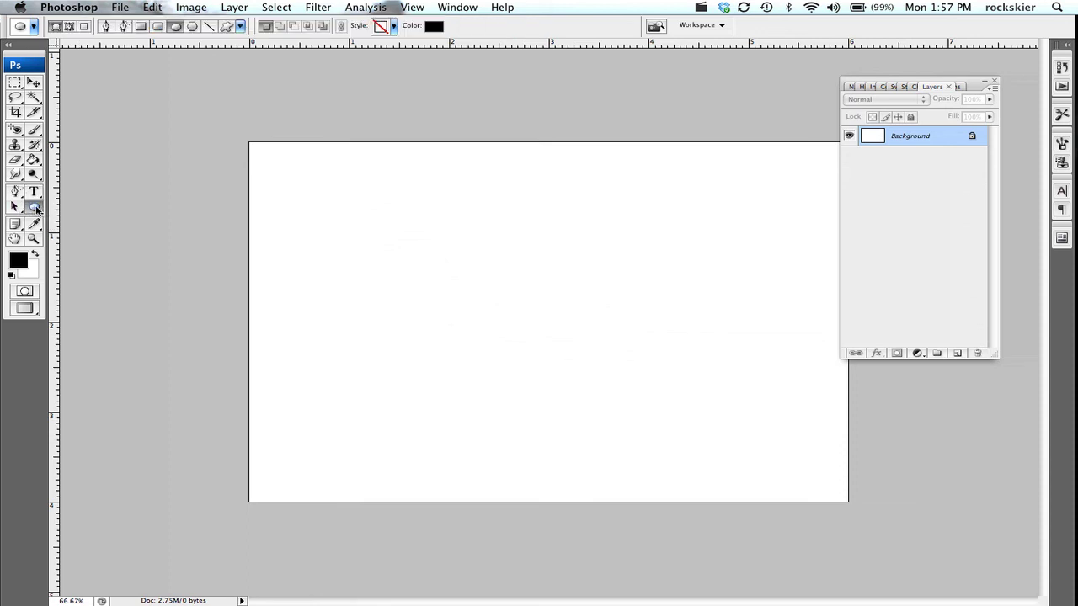
{"action": "left_click_drag", "start_coordinate": [300, 190], "coordinate": [492, 474]}
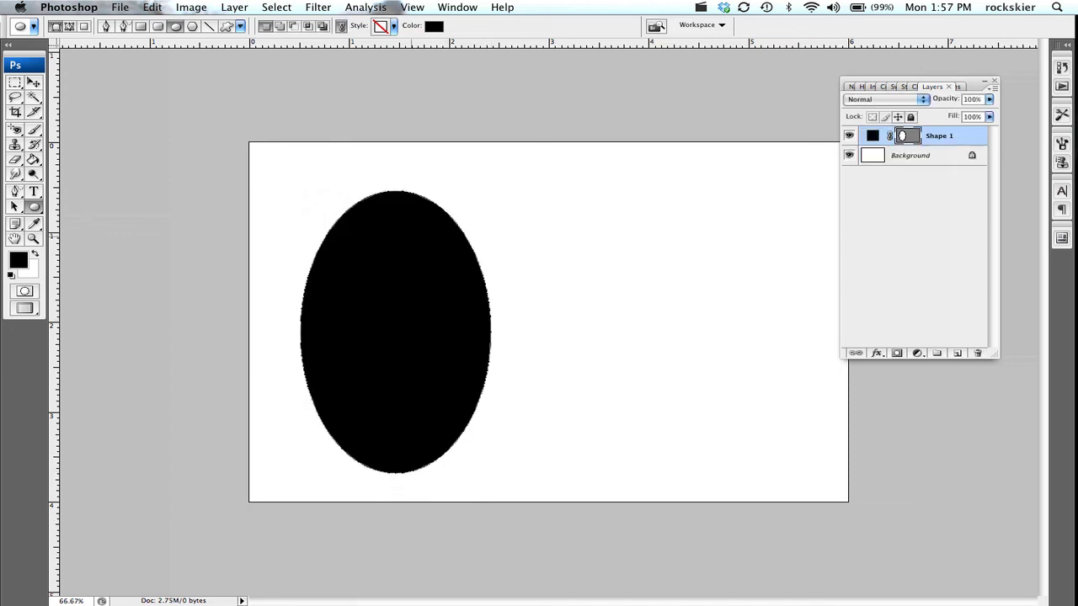
{"action": "left_click", "coordinate": [33, 188]}
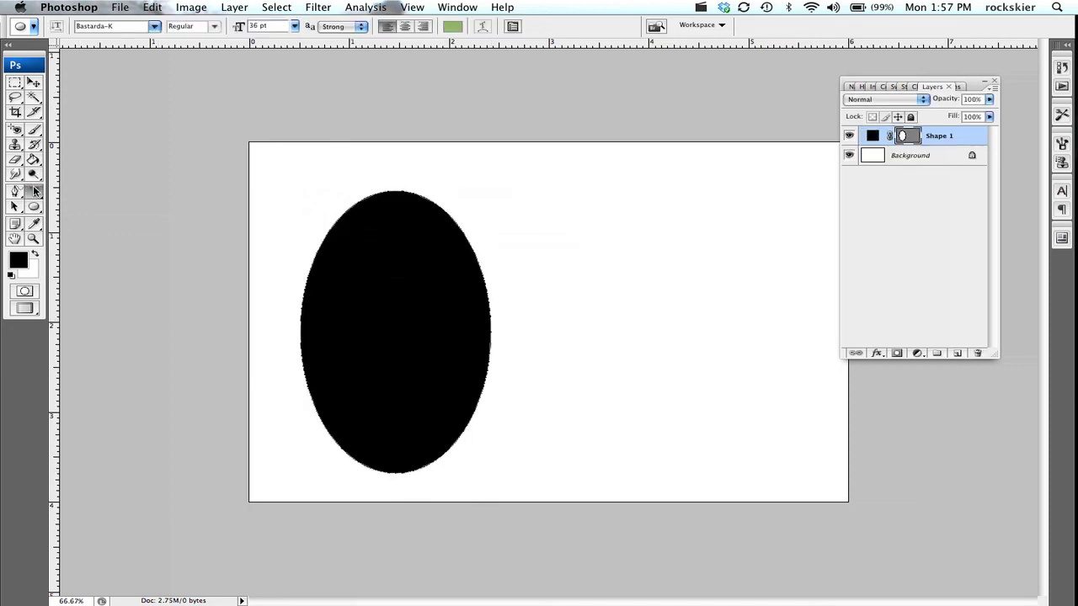
- Type 18 pt text ('def de fed…') inside the ellipse and commit it
{"action": "left_click", "coordinate": [354, 226]}
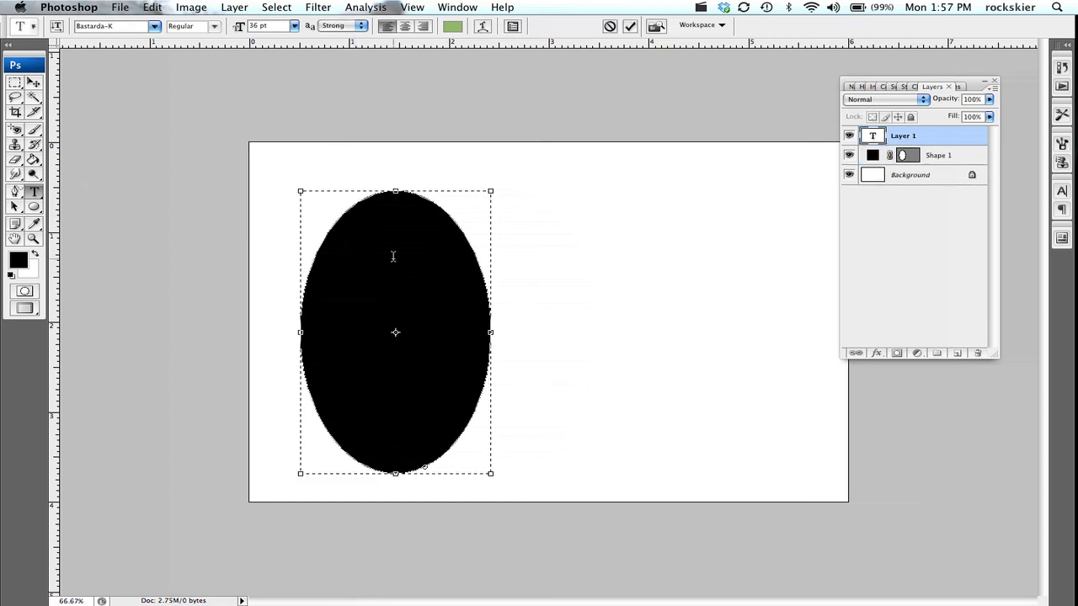
{"action": "left_click", "coordinate": [295, 26]}
{"action": "left_click", "coordinate": [278, 118]}
{"action": "type", "text": "def de fed fedf de fde fde fdef def"}
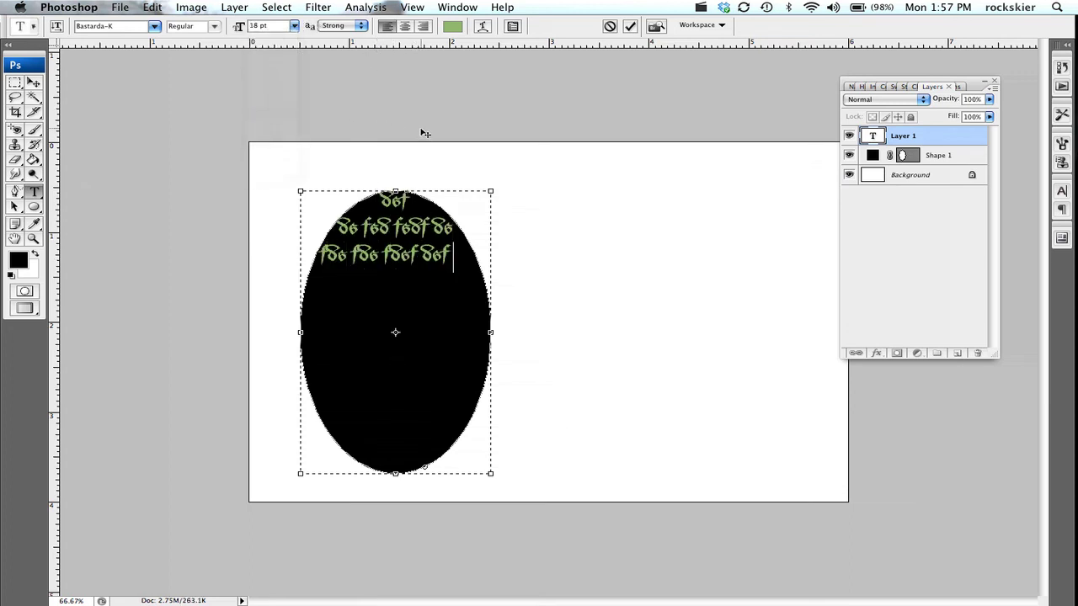
{"action": "type", "text": " def de fed de de def def def "}
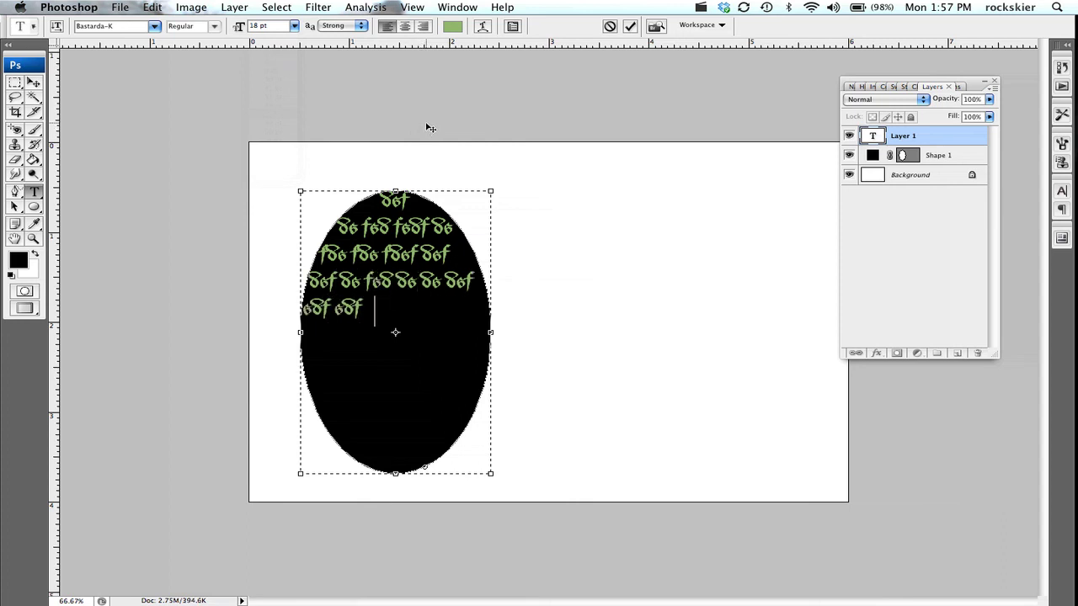
{"action": "type", "text": "de fed def de fde fedf de fsdsd f dsd f"}
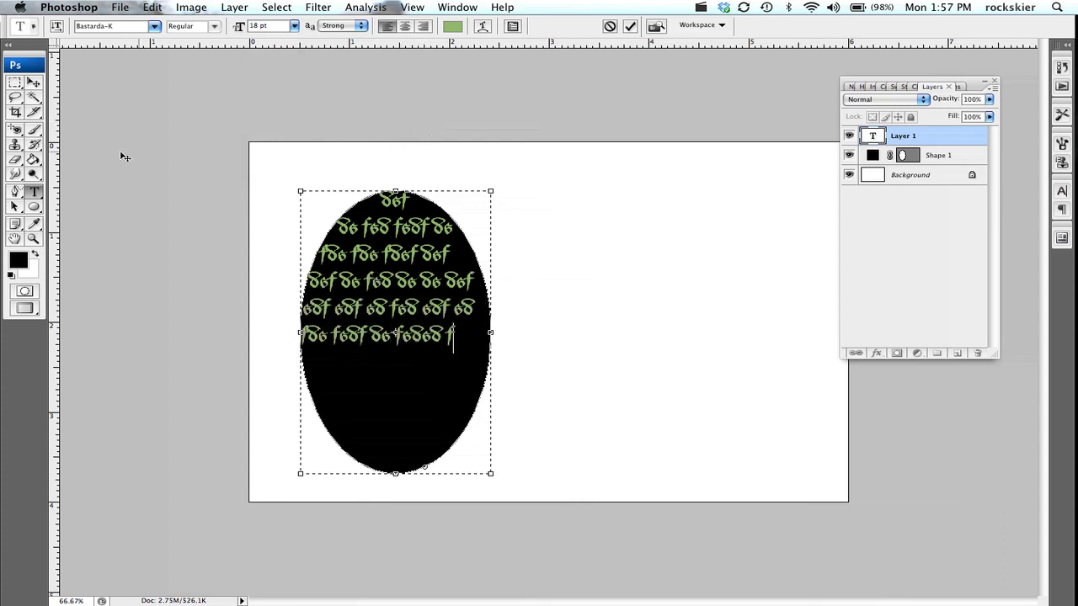
{"action": "left_click", "coordinate": [33, 81]}
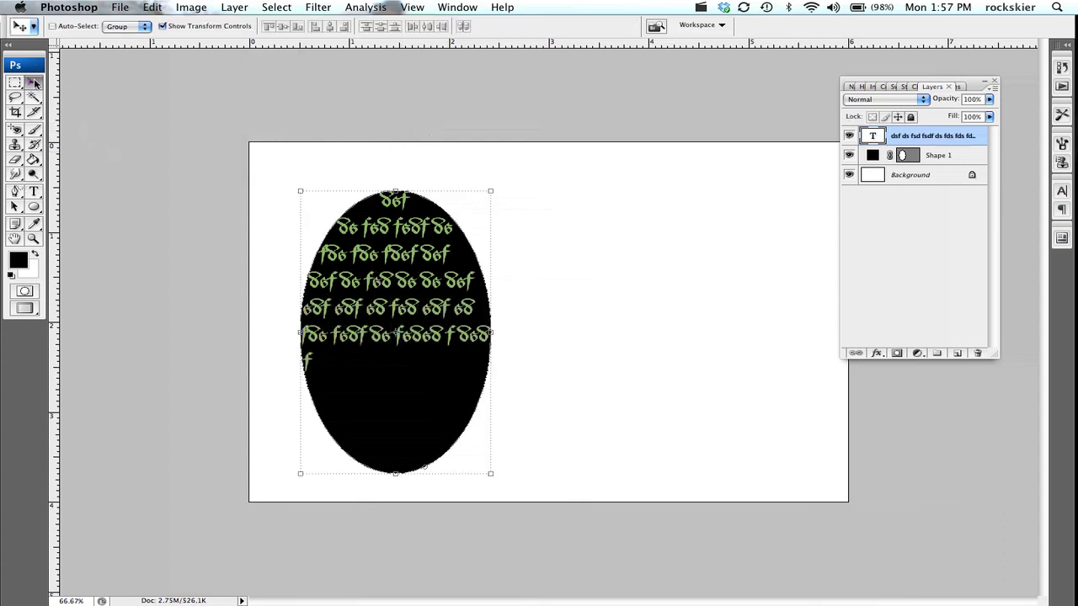
- Hide the Shape 1 layer so only the ellipse outline frames the green text
{"action": "left_click", "coordinate": [848, 155]}
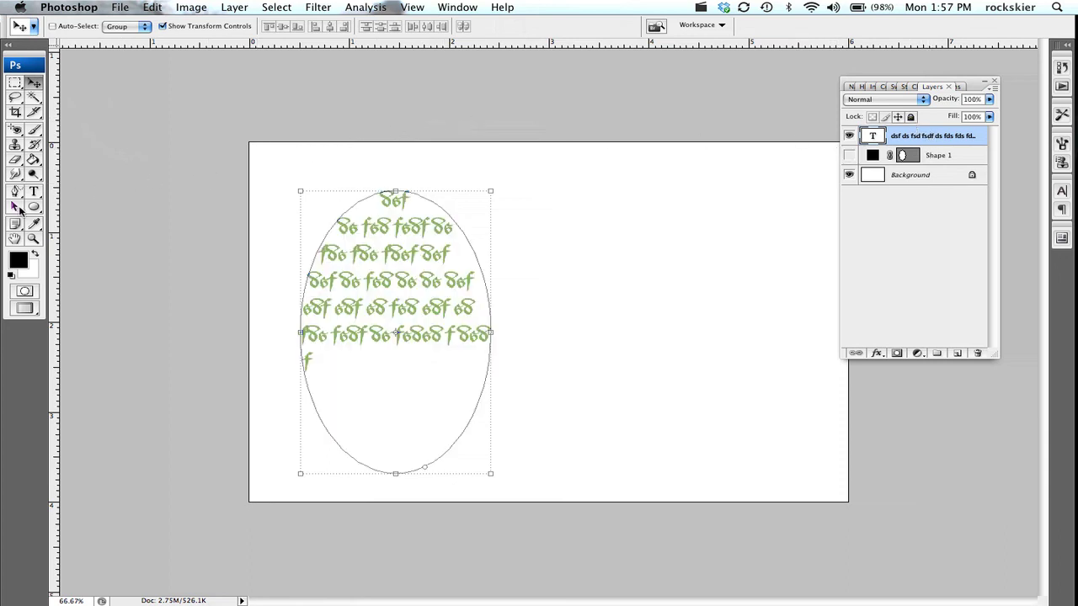
{"action": "left_click", "coordinate": [31, 208]}
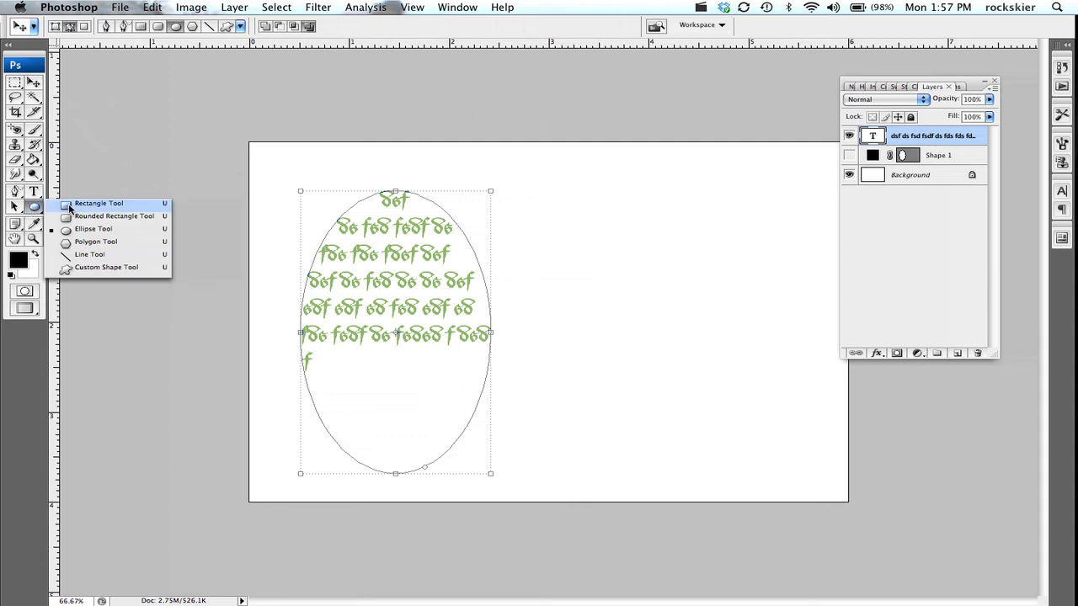
{"action": "left_click", "coordinate": [70, 207]}
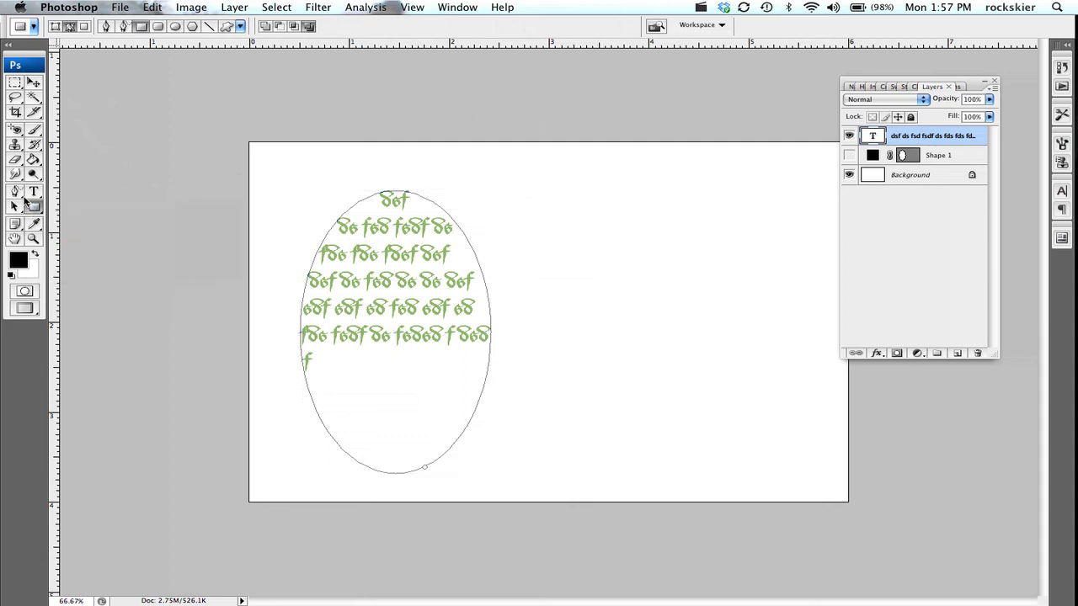